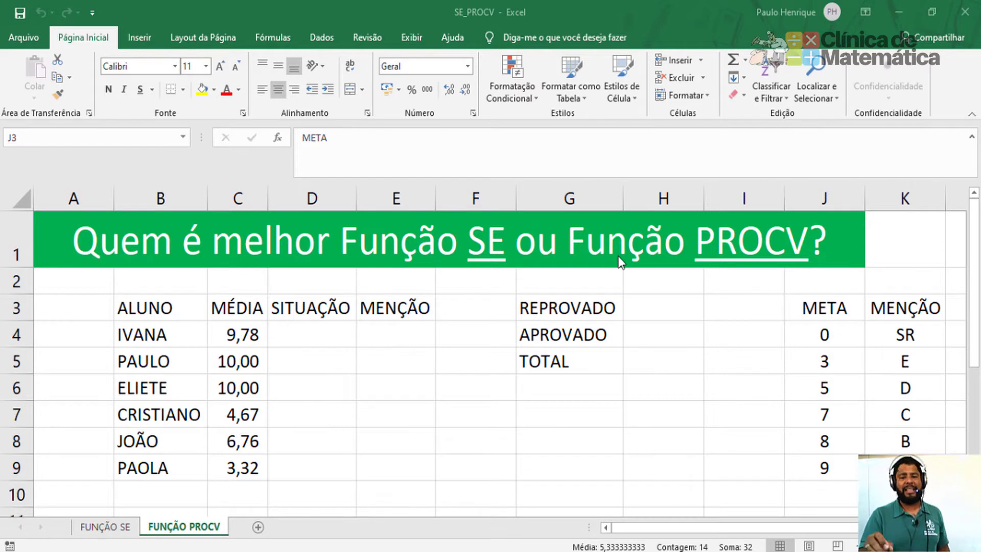
- Start an SE function for the SITUAÇÃO cells D4:D9 with the logical test C4<7
{"action": "left_click", "coordinate": [248, 329]}
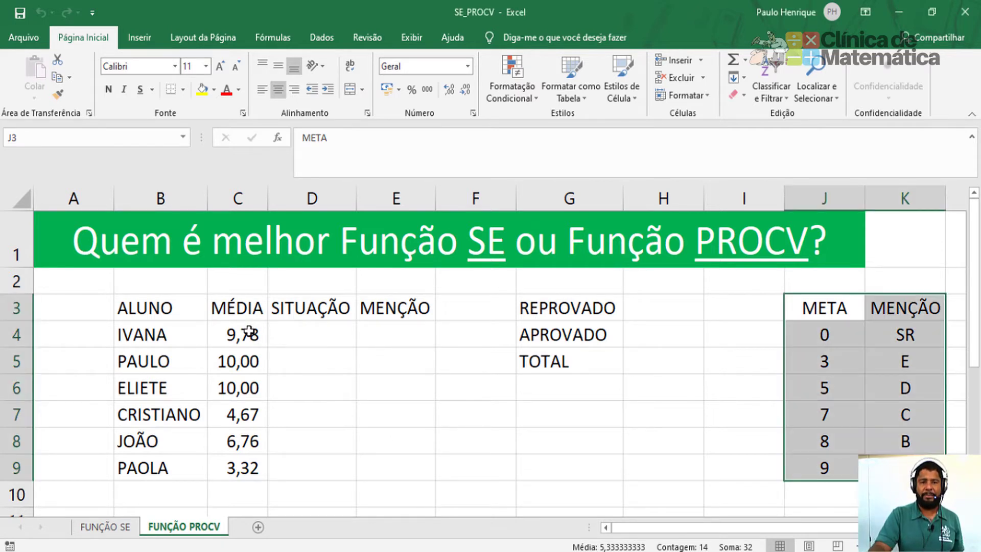
{"action": "left_click", "coordinate": [248, 332]}
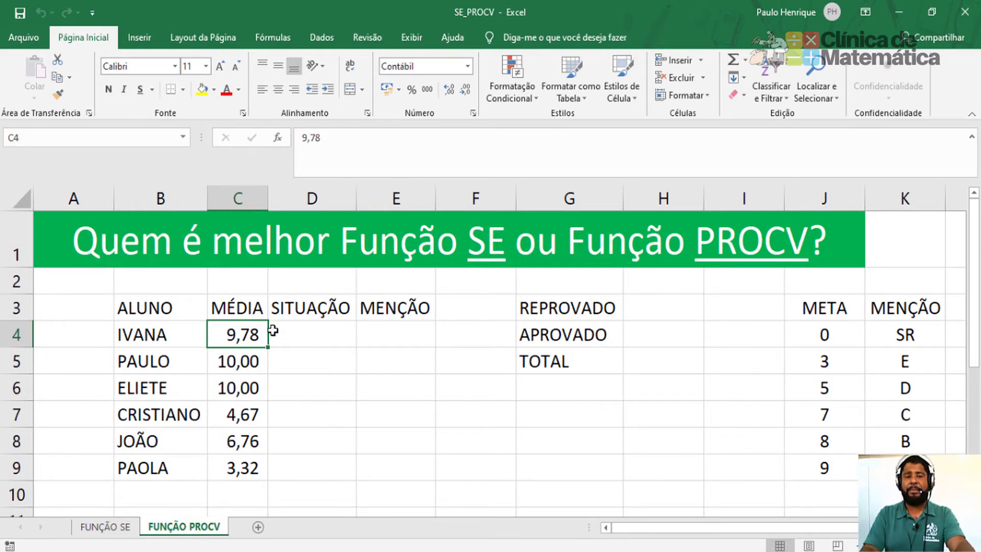
{"action": "left_click_drag", "start_coordinate": [307, 333], "coordinate": [292, 465]}
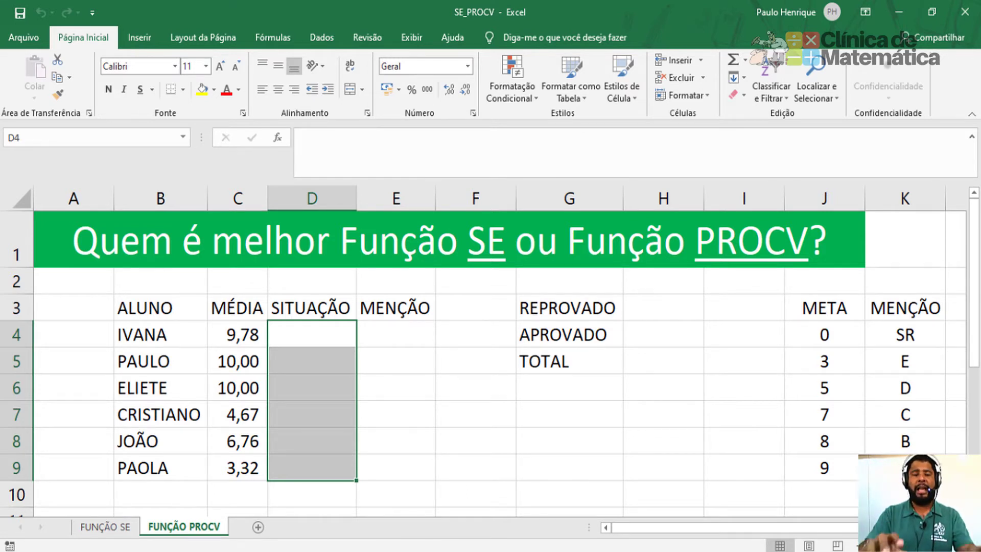
{"action": "type", "text": "=se"}
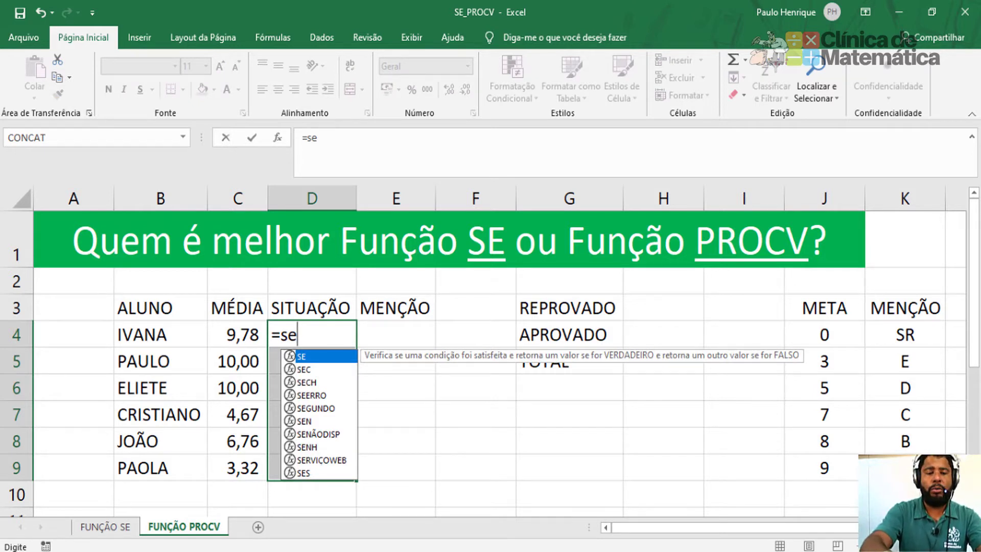
{"action": "key", "text": "ctrl+a"}
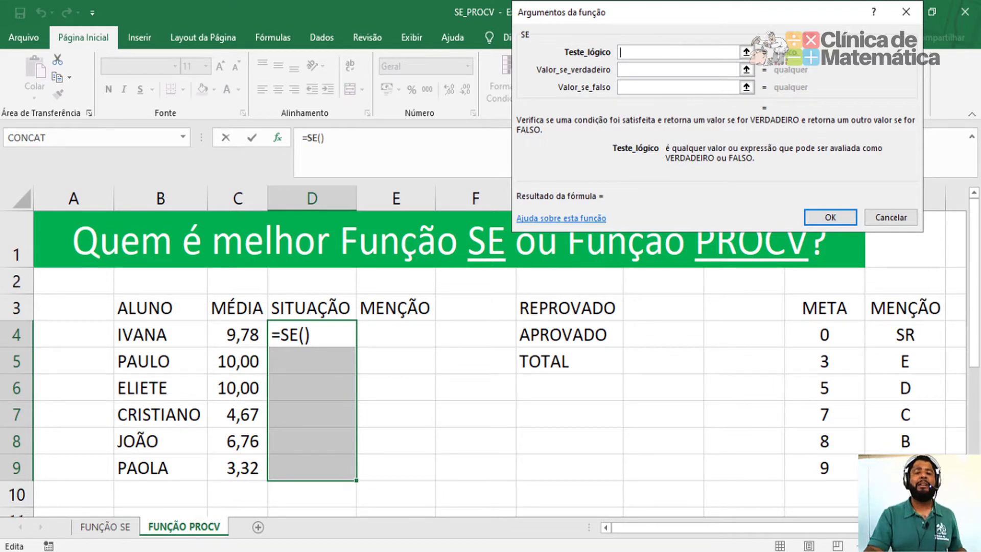
{"action": "left_click", "coordinate": [258, 335]}
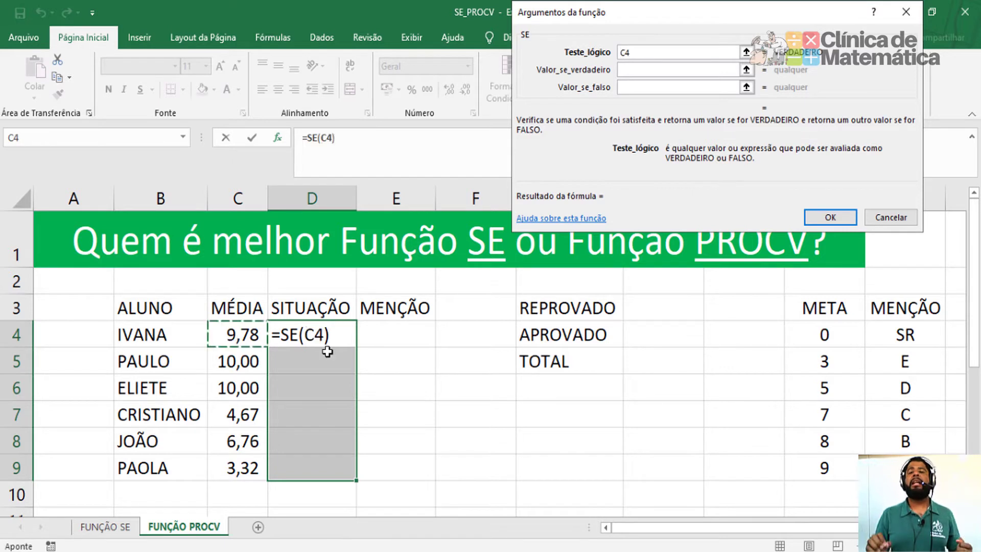
{"action": "type", "text": "<"}
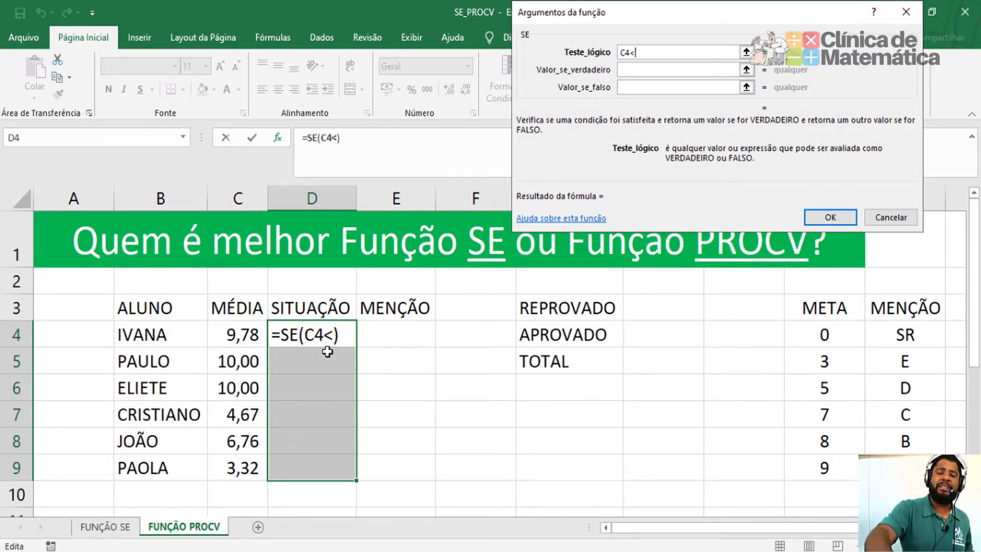
{"action": "type", "text": "7"}
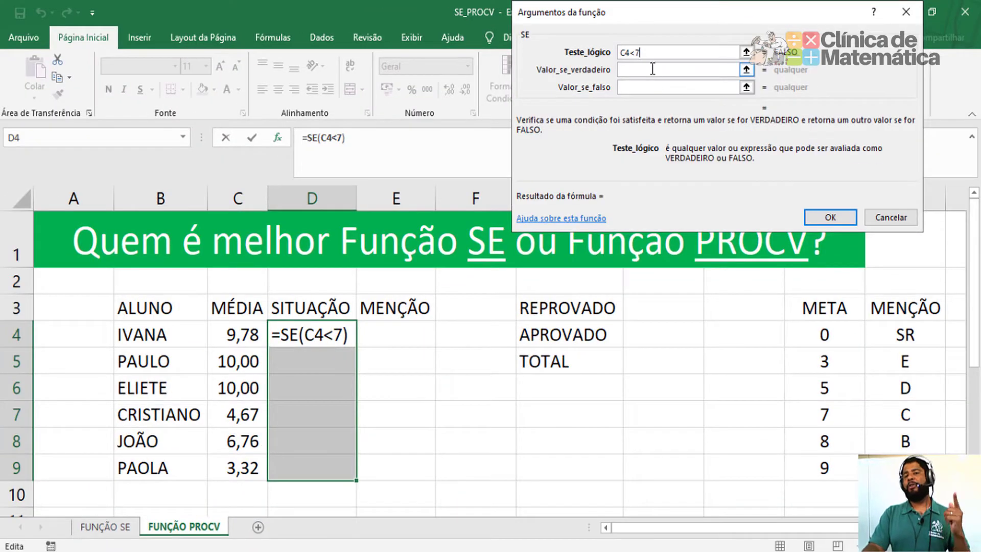
- Return $G$3 if true and $G$4 if false, and fill the SE formula into all of D4:D9
{"action": "left_click", "coordinate": [653, 69]}
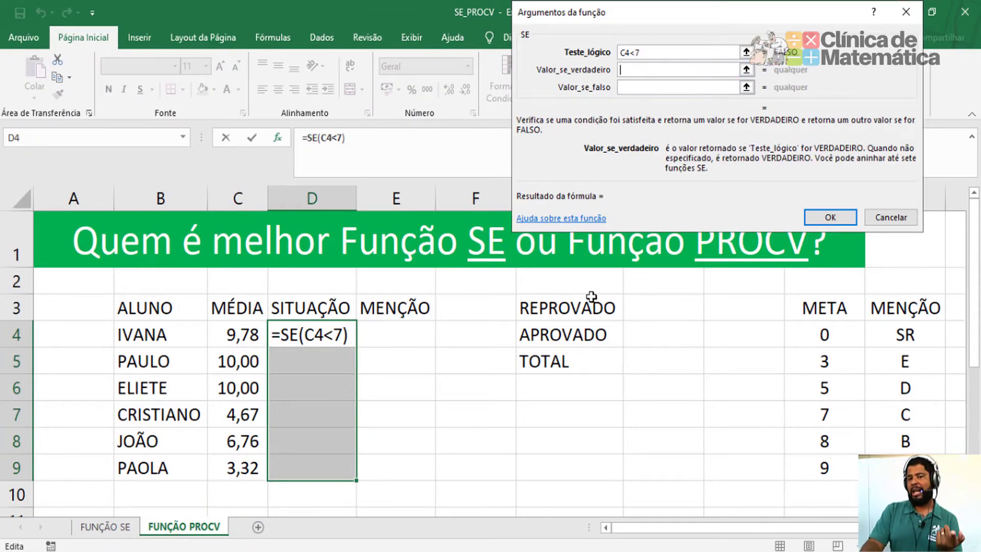
{"action": "left_click", "coordinate": [581, 313]}
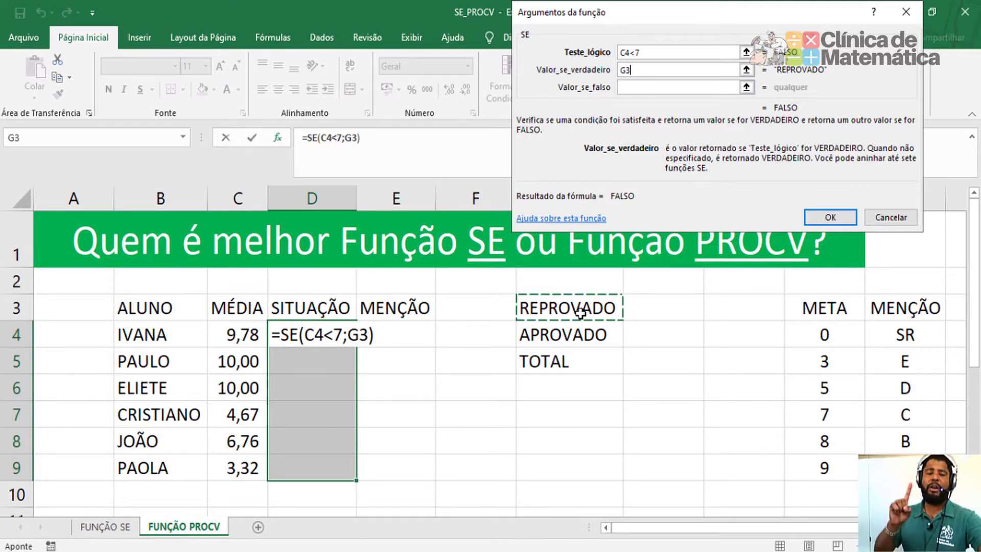
{"action": "key", "text": "F4"}
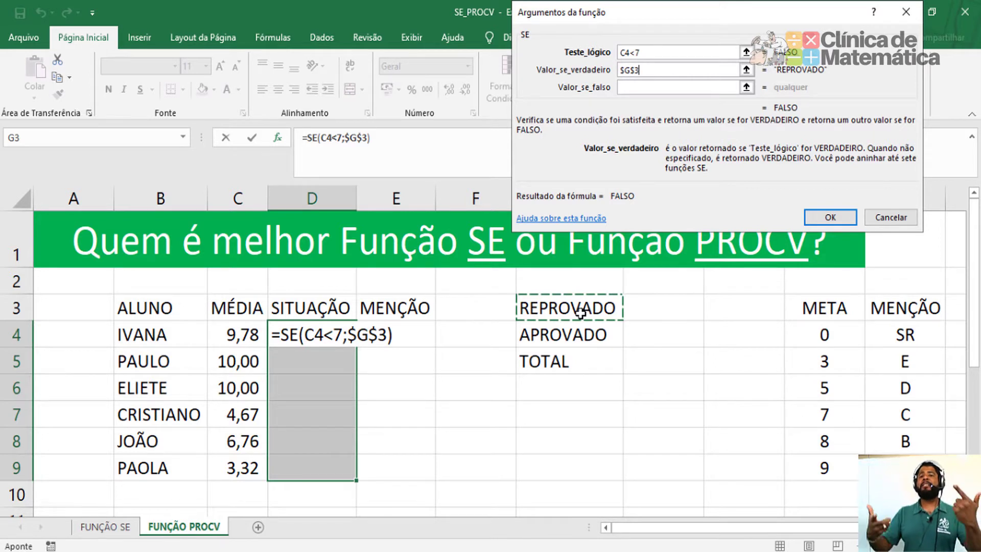
{"action": "left_click", "coordinate": [638, 87]}
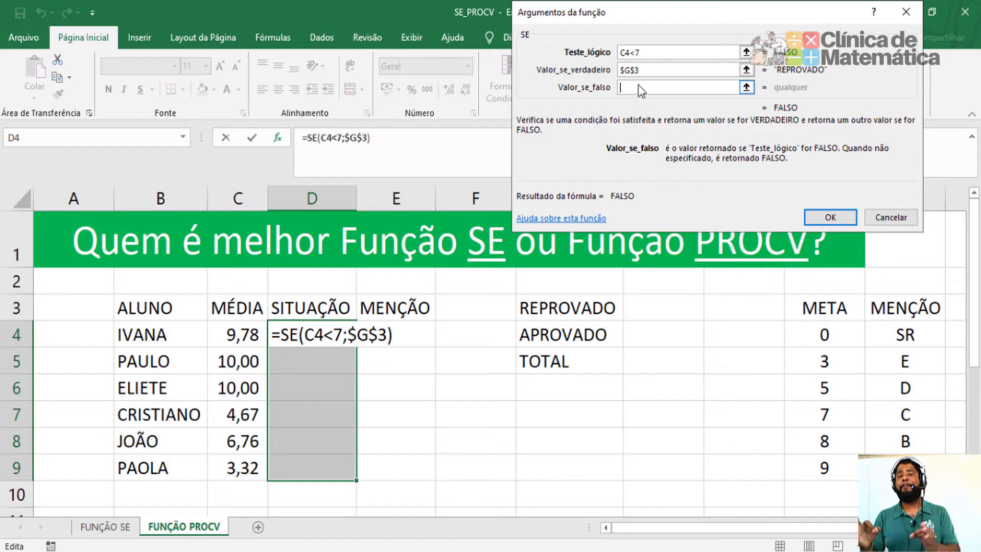
{"action": "left_click", "coordinate": [580, 340]}
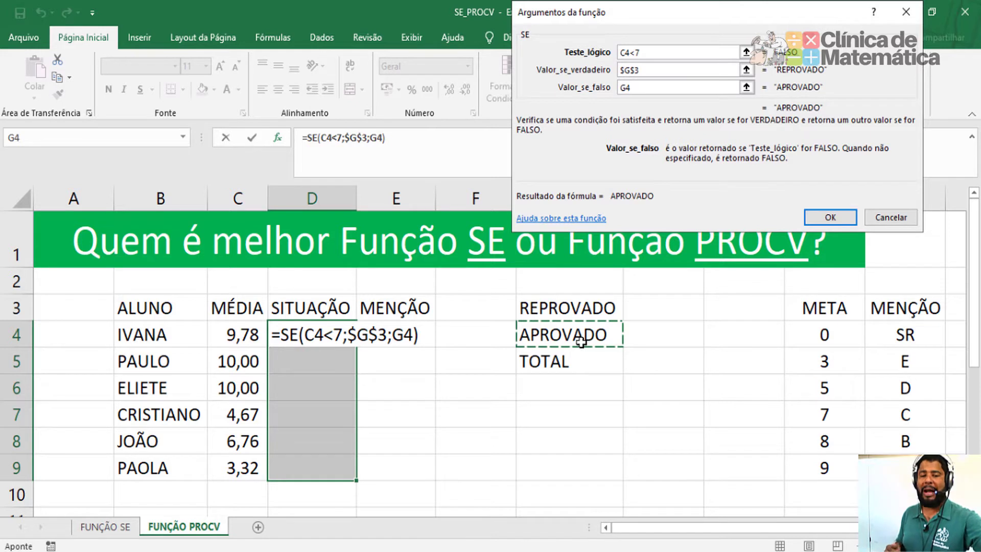
{"action": "key", "text": "F4"}
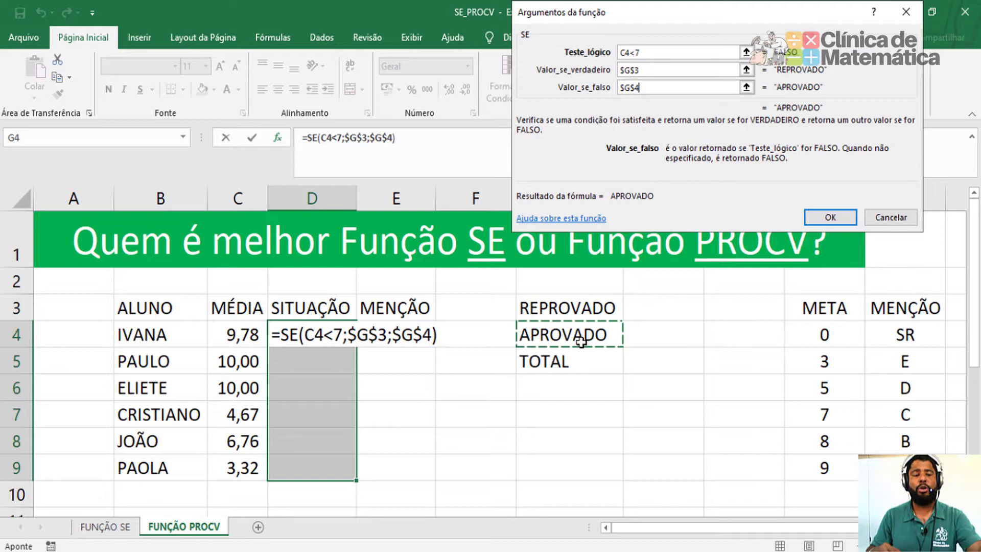
{"action": "key", "text": "ctrl+Return"}
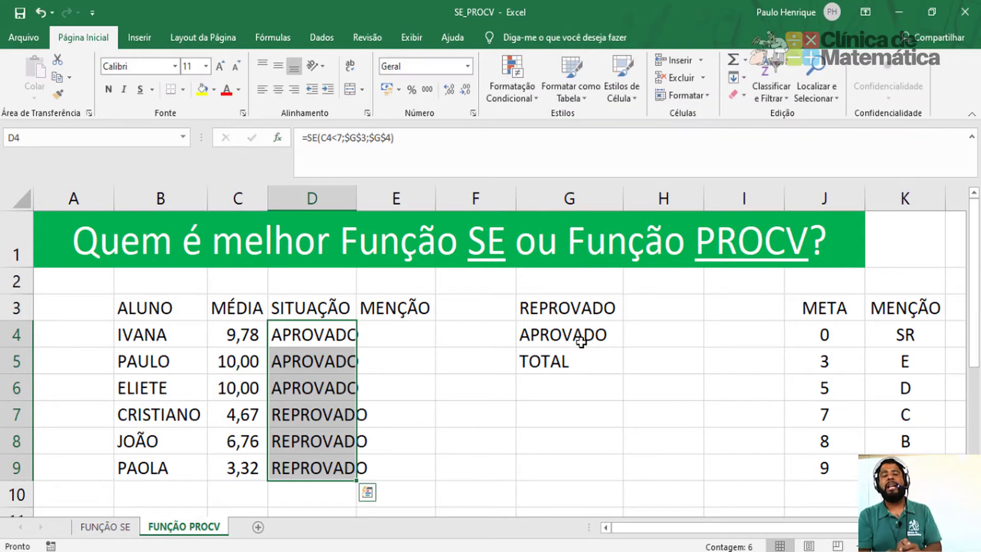
- Autofit column D to its contents and narrow the empty columns H and I
{"action": "double_click", "coordinate": [357, 193]}
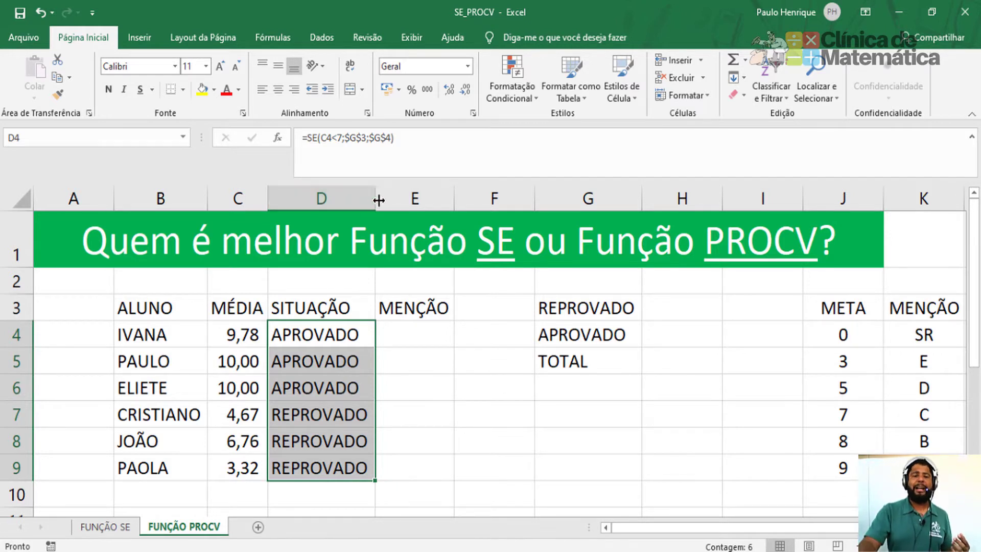
{"action": "left_click", "coordinate": [415, 338]}
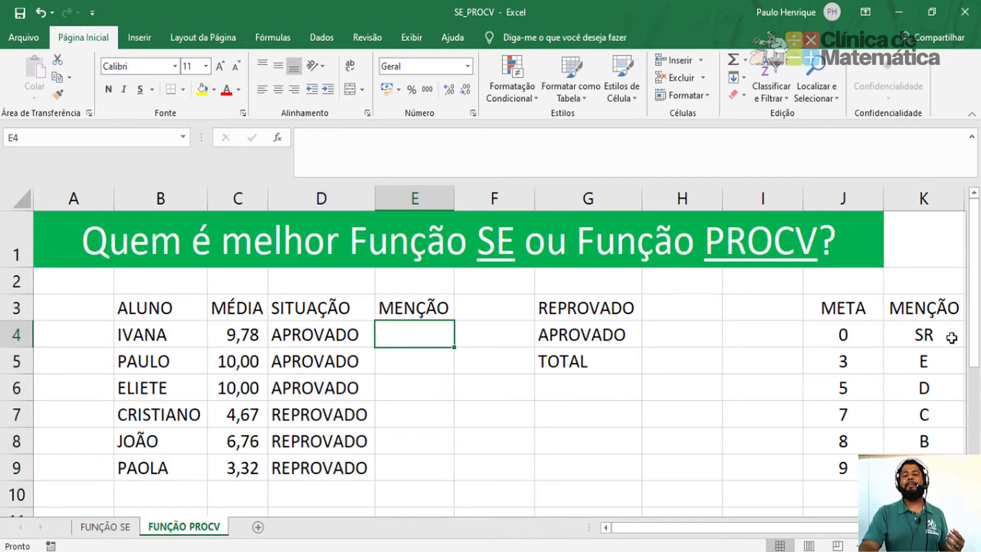
{"action": "left_click_drag", "start_coordinate": [784, 204], "coordinate": [688, 198]}
{"action": "left_click", "coordinate": [775, 358]}
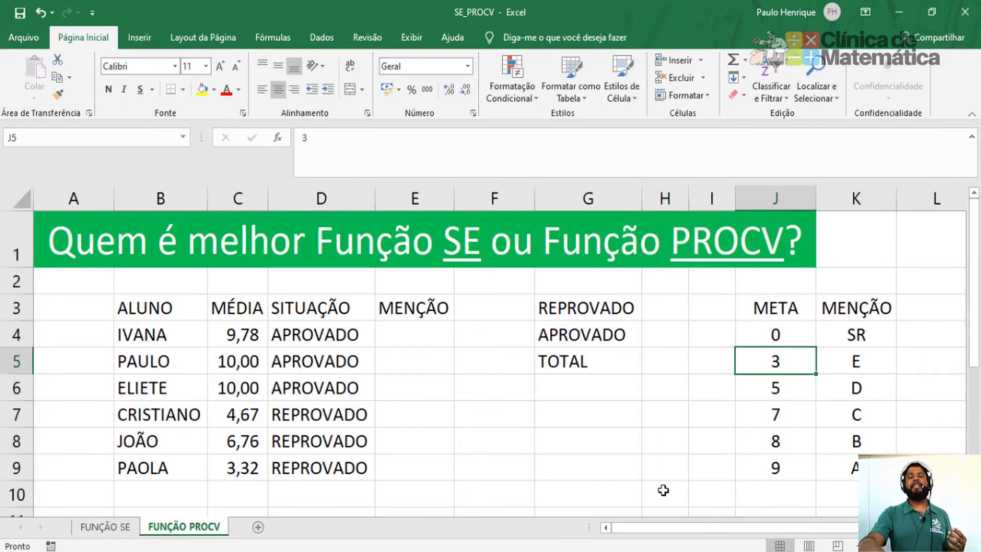
- Start an SE function for the MENÇÃO cells E4:E9 with the logical test C4<$J$5
{"action": "left_click", "coordinate": [407, 325]}
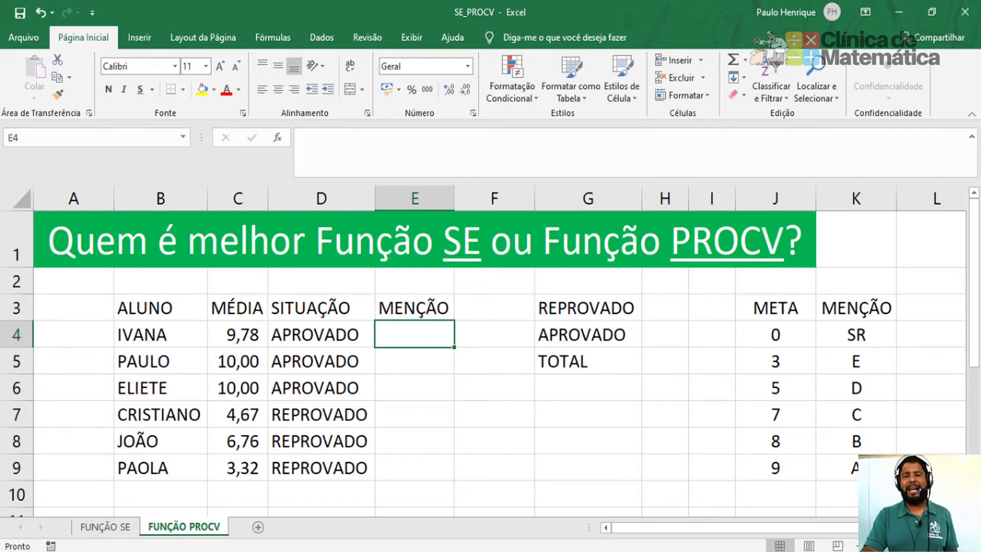
{"action": "left_click_drag", "start_coordinate": [430, 332], "coordinate": [420, 466]}
{"action": "type", "text": "=se"}
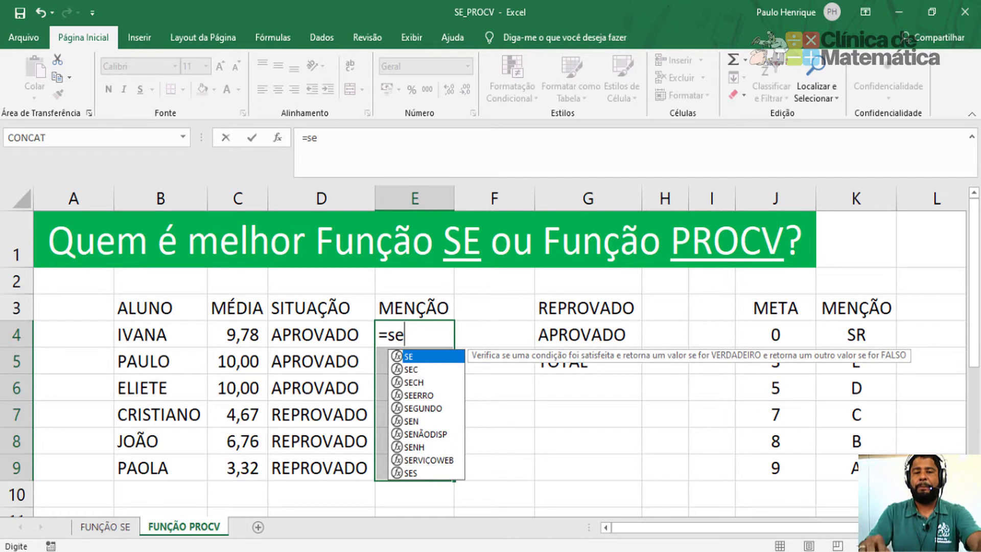
{"action": "key", "text": "ctrl+a"}
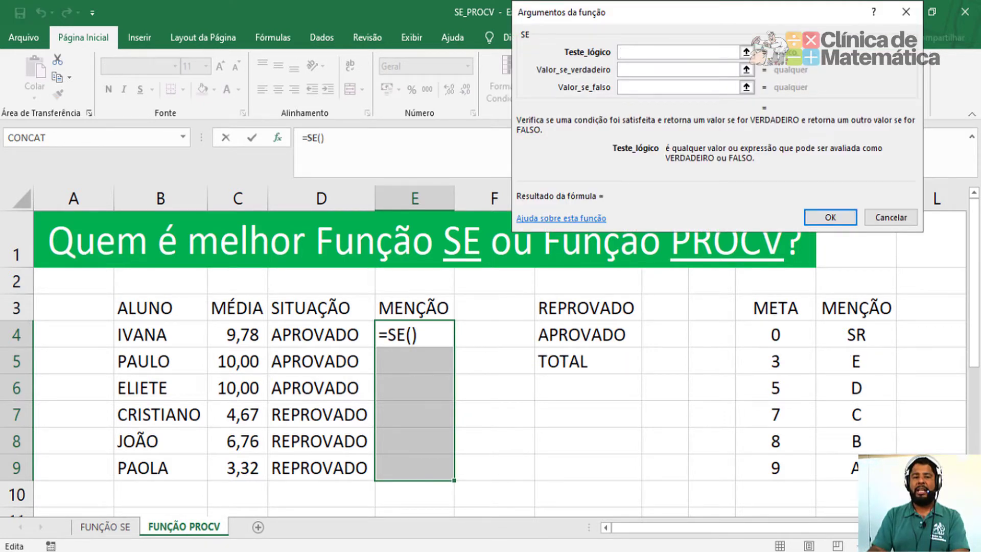
{"action": "left_click", "coordinate": [244, 336]}
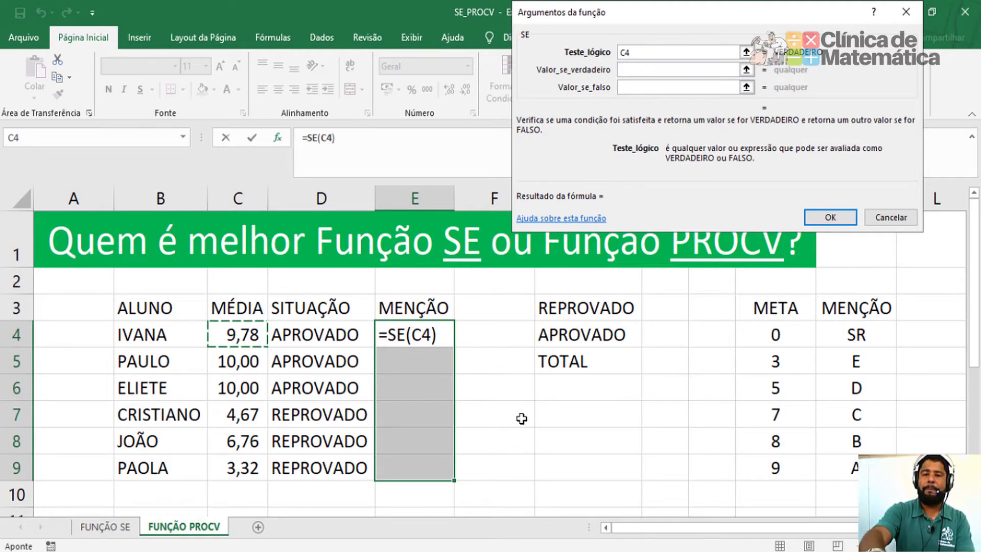
{"action": "type", "text": "<"}
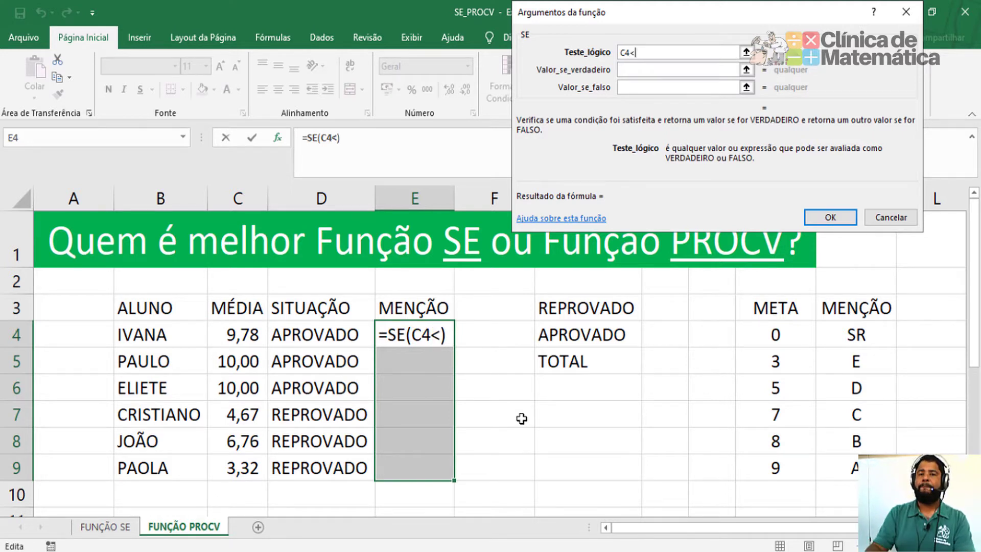
{"action": "left_click", "coordinate": [786, 355]}
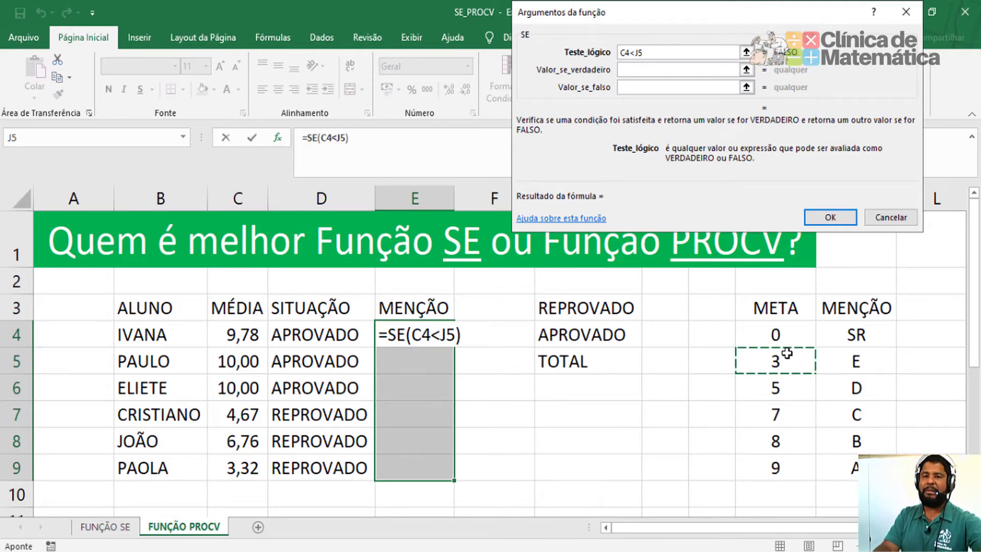
{"action": "key", "text": "F4"}
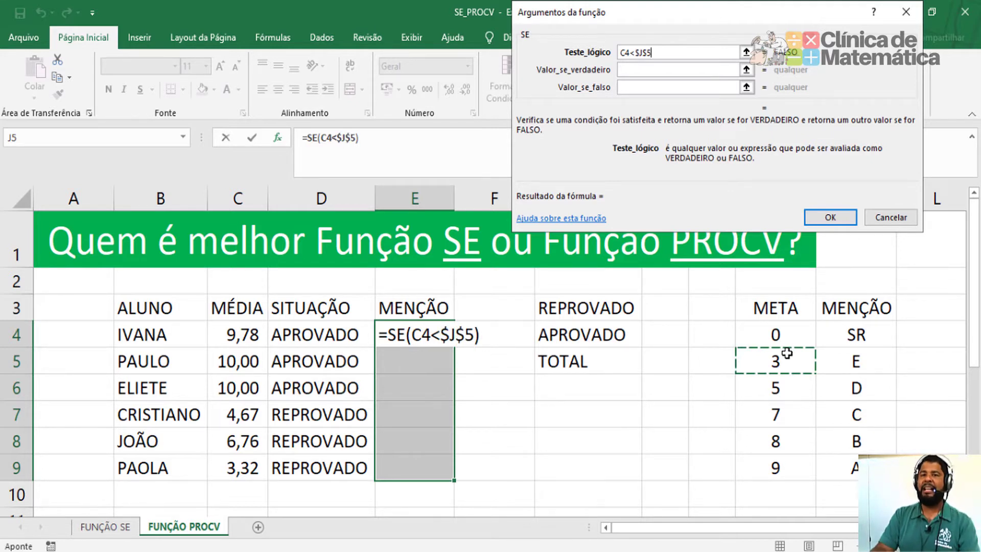
- Set the value if true to $K$4 and nest an empty se() as the value if false
{"action": "left_click", "coordinate": [687, 69]}
{"action": "left_click", "coordinate": [853, 334]}
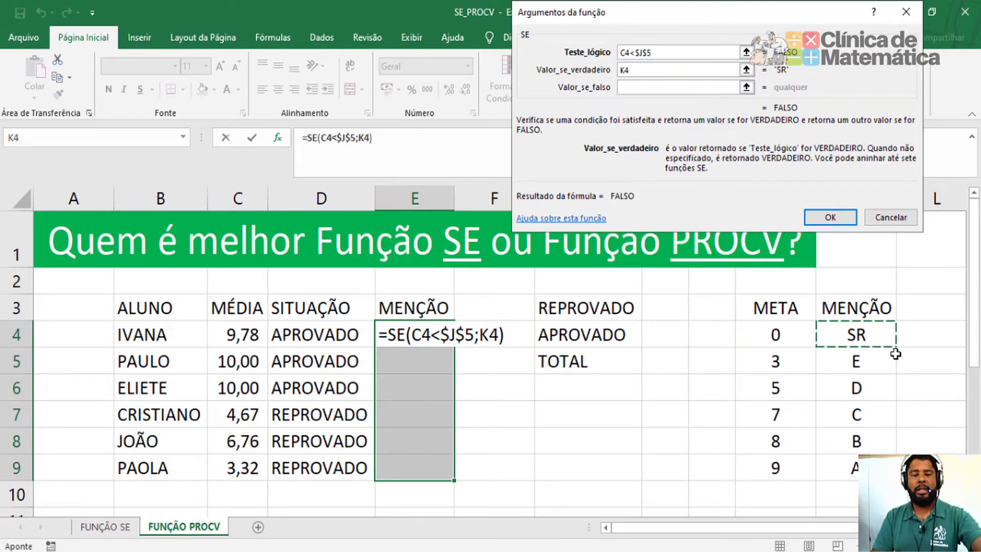
{"action": "key", "text": "F4"}
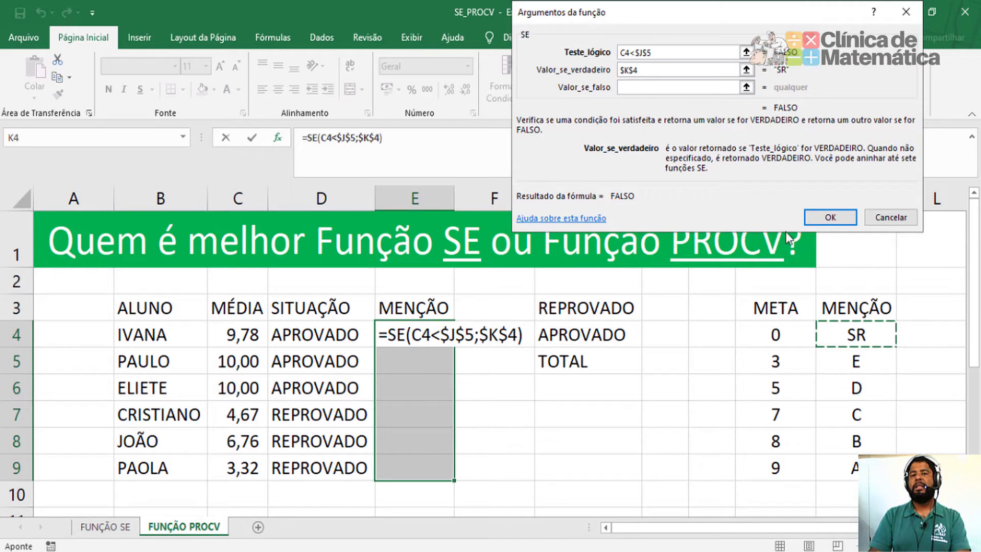
{"action": "left_click", "coordinate": [659, 87]}
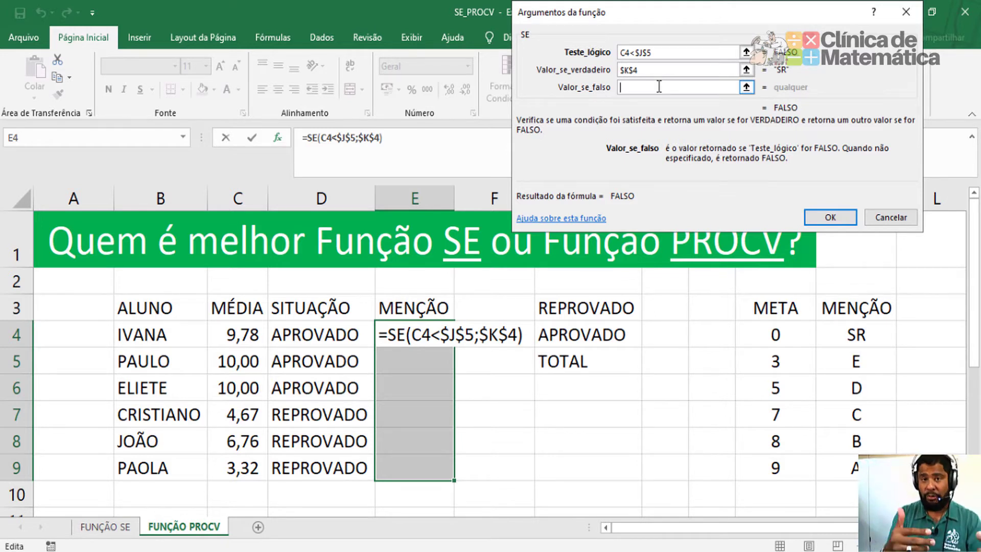
{"action": "type", "text": "se()"}
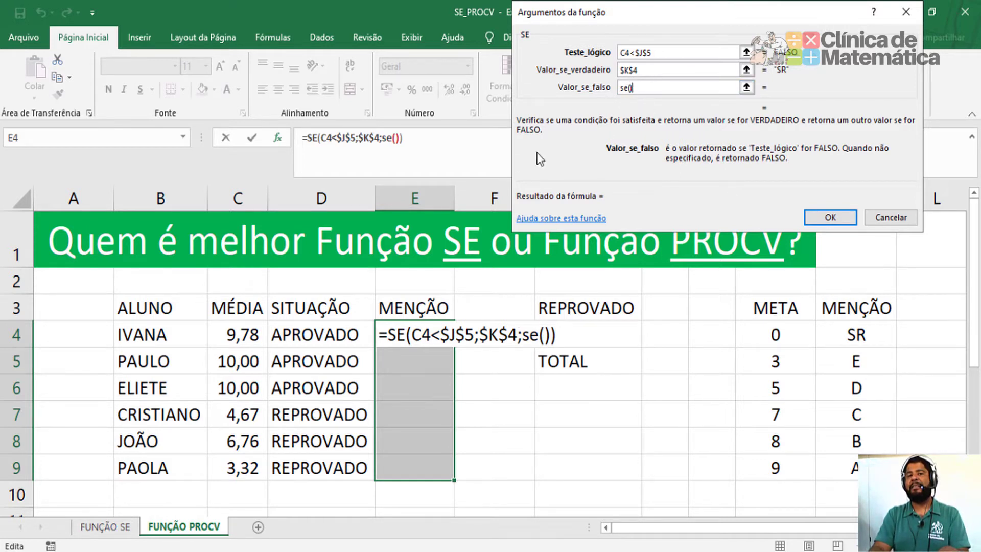
- Open the nested SE function's arguments and set its logical test to C4<$J$6
{"action": "left_click", "coordinate": [390, 137]}
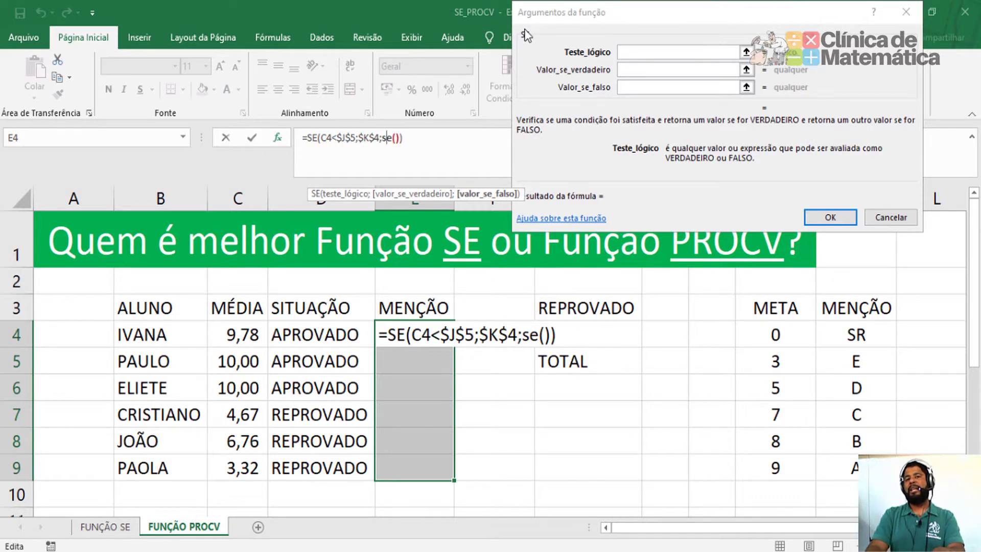
{"action": "left_click", "coordinate": [655, 50]}
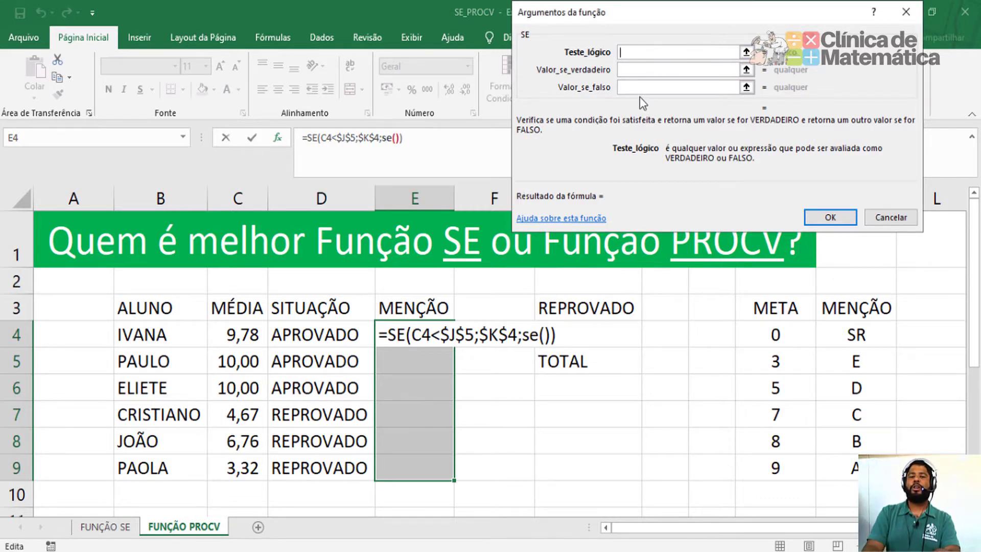
{"action": "left_click", "coordinate": [240, 331]}
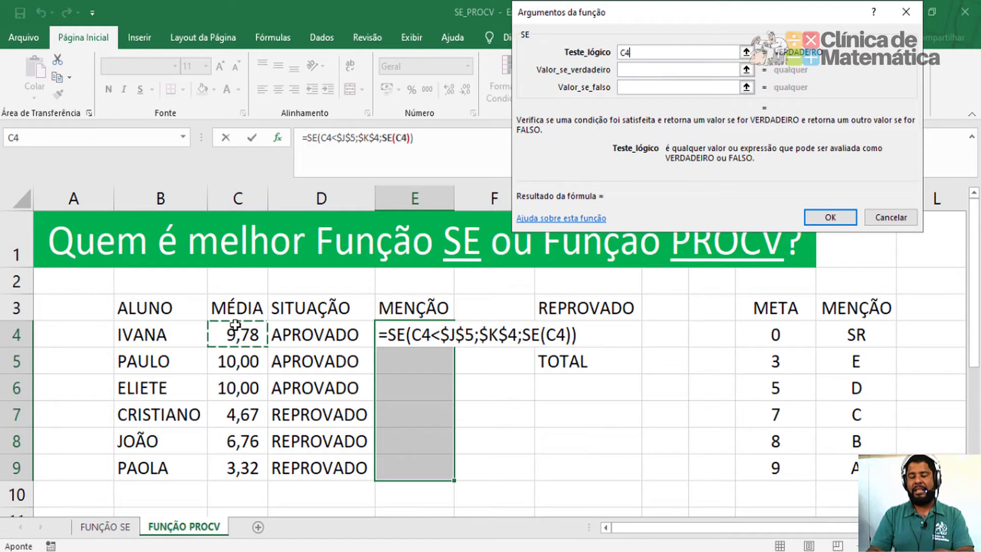
{"action": "type", "text": "<"}
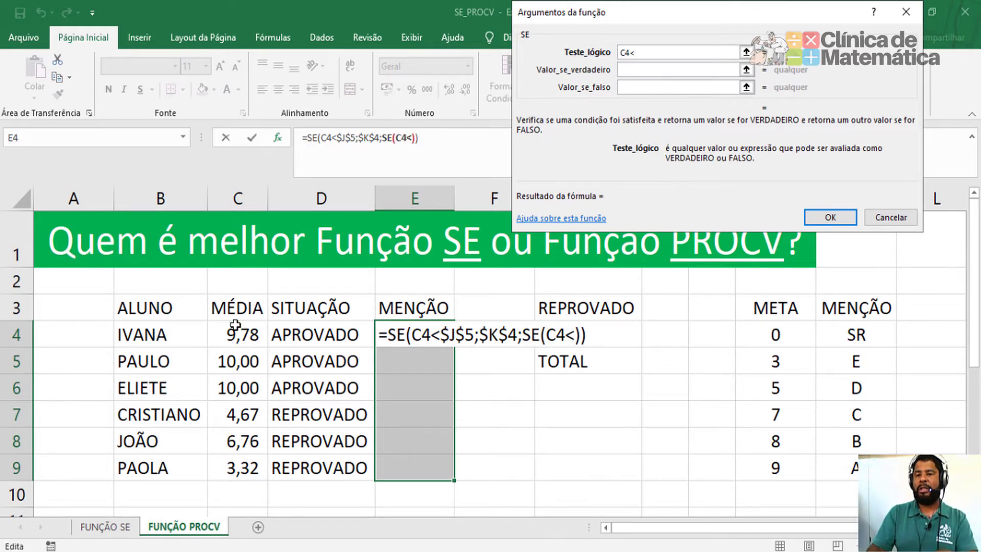
{"action": "left_click", "coordinate": [774, 389]}
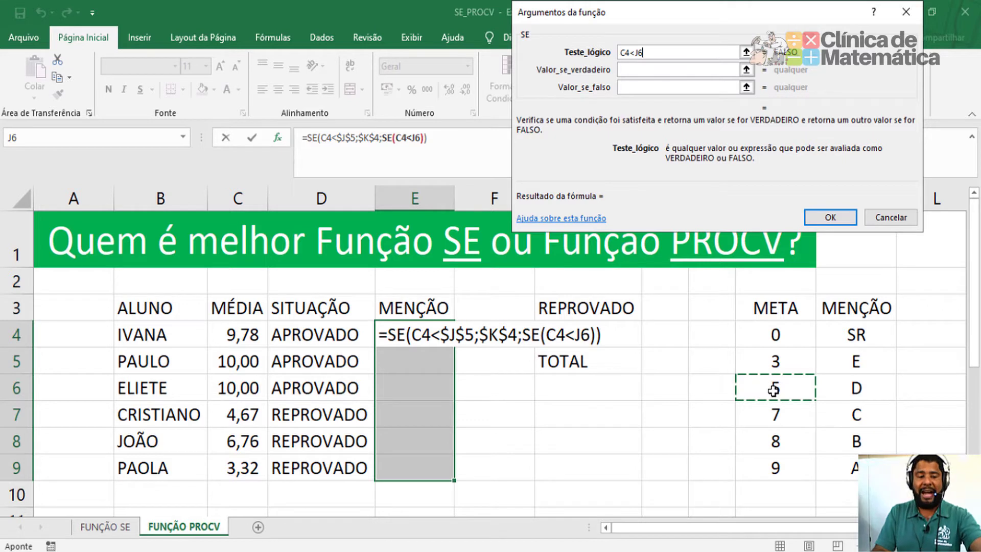
{"action": "key", "text": "F4"}
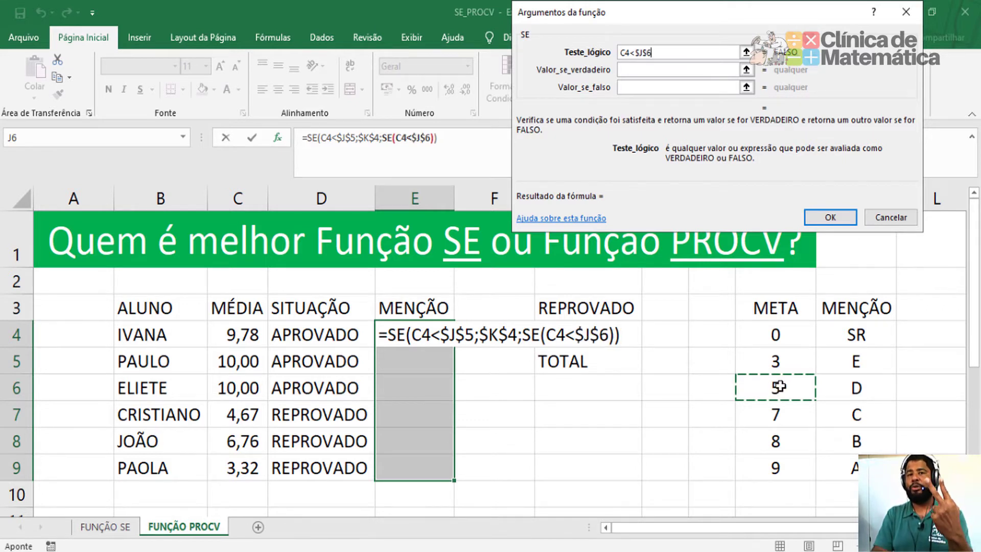
- Set the second SE's value if true to $K$5 and nest an empty se() as its value if false
{"action": "key", "text": "Tab"}
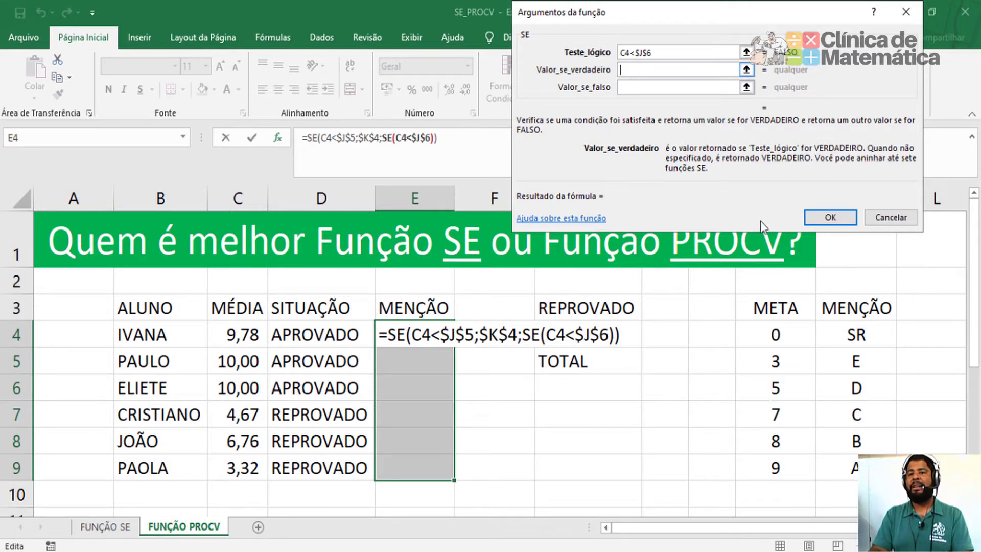
{"action": "left_click", "coordinate": [850, 362]}
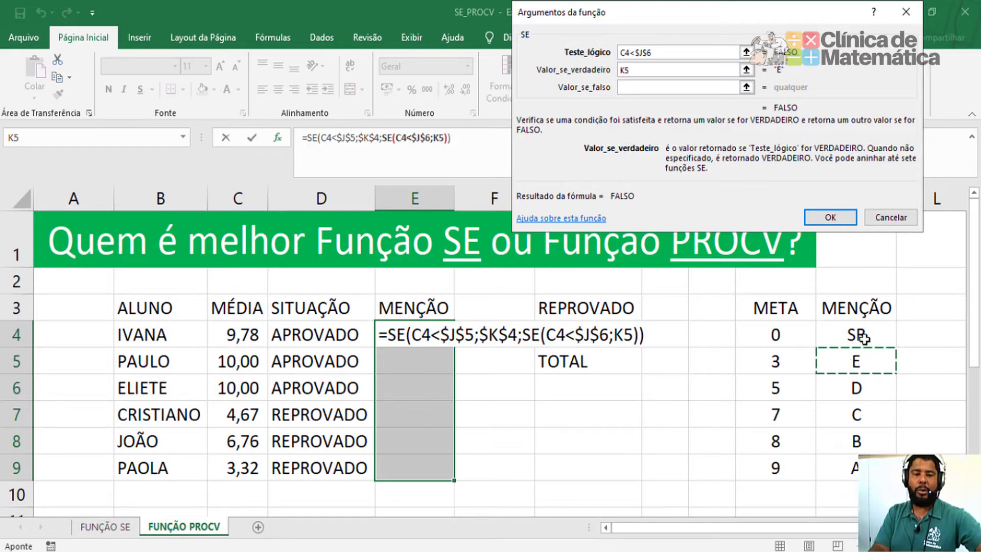
{"action": "key", "text": "F4"}
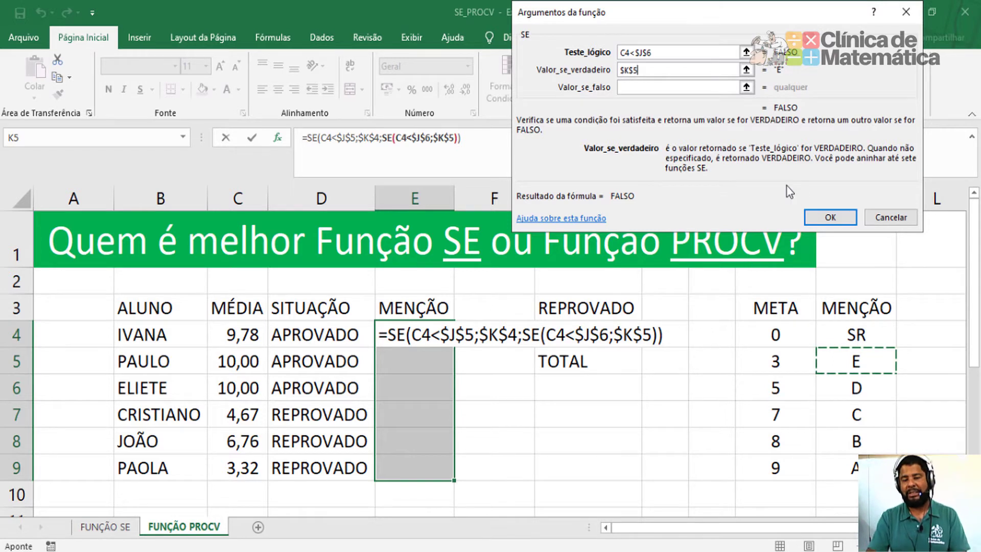
{"action": "left_click", "coordinate": [662, 88]}
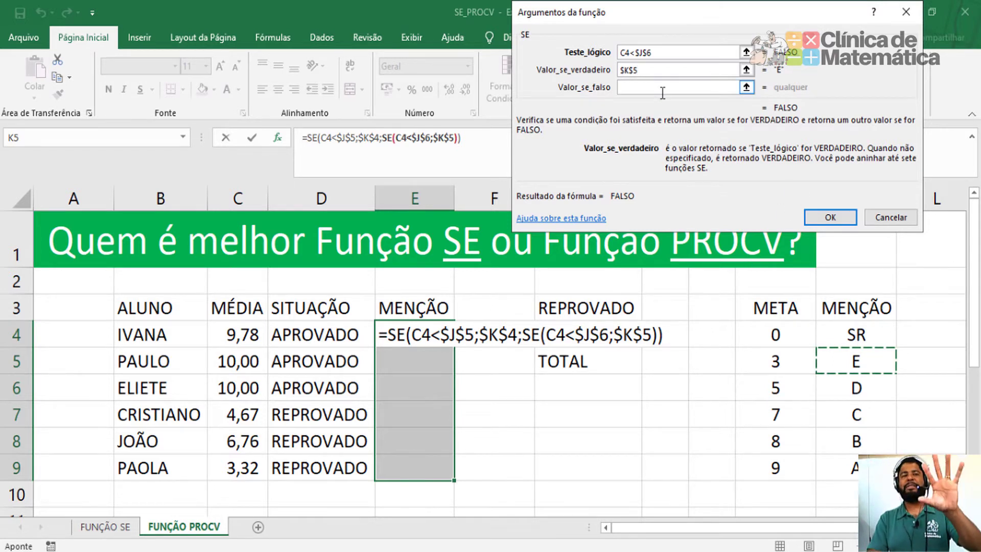
{"action": "left_click", "coordinate": [663, 87]}
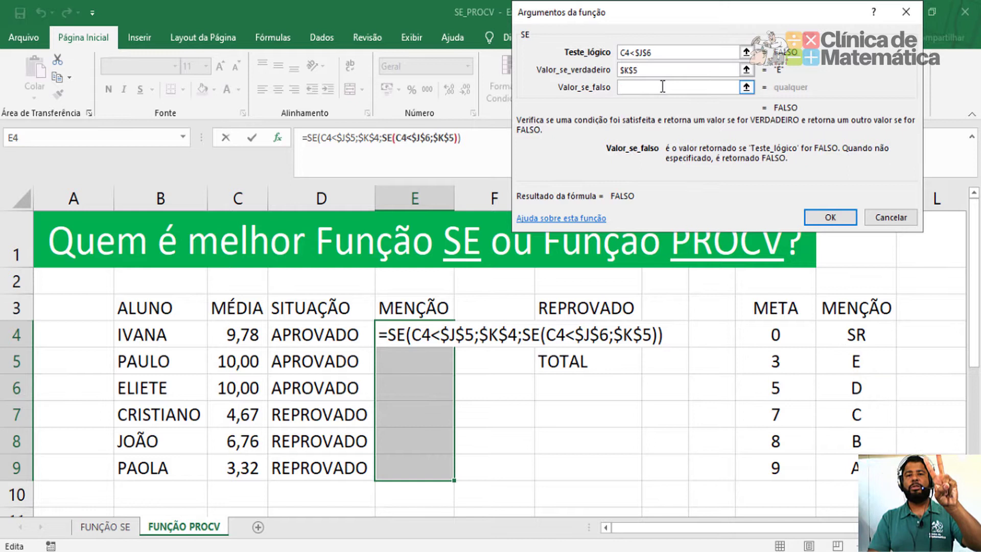
{"action": "type", "text": "se()"}
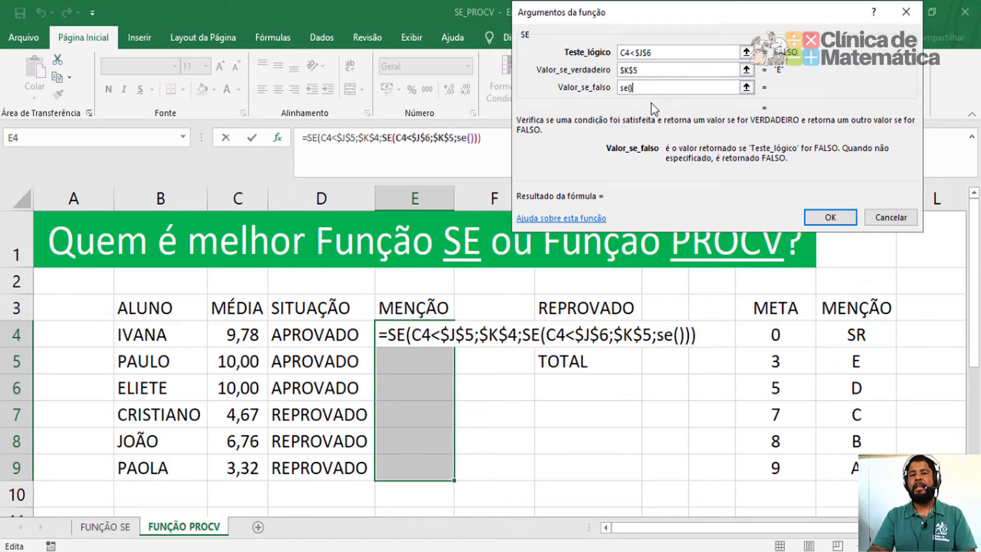
- Open the third SE function's arguments and set its logical test to C4<$J$7
{"action": "left_click", "coordinate": [471, 138]}
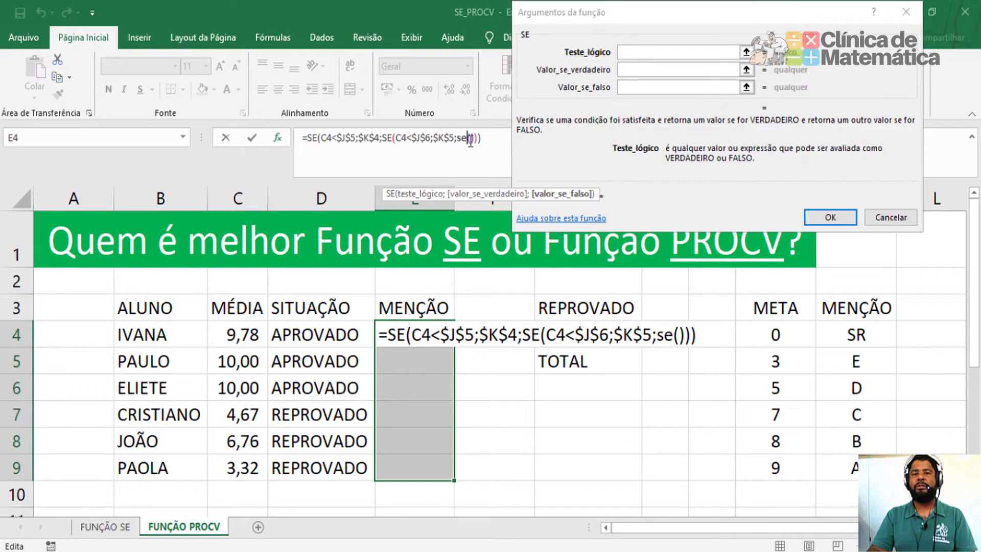
{"action": "left_click", "coordinate": [633, 53]}
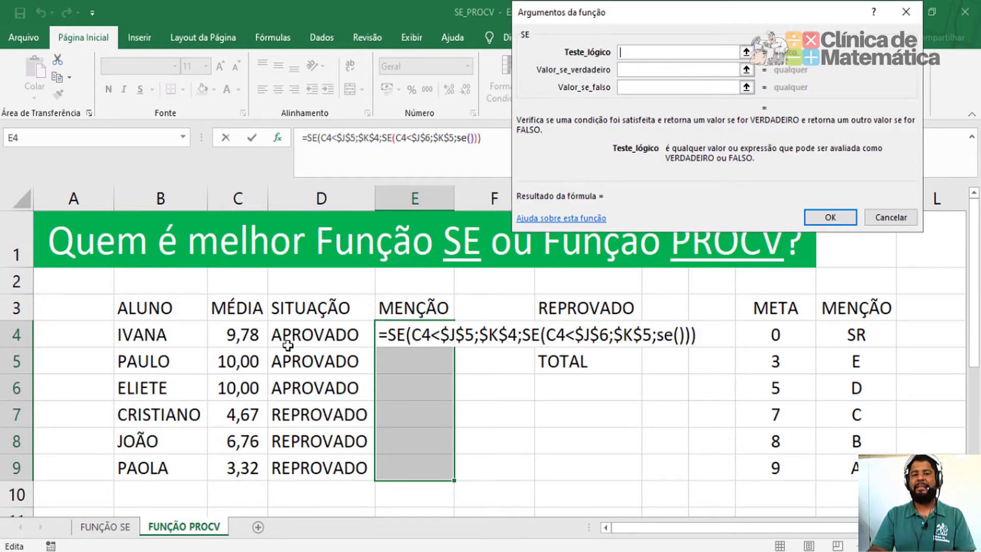
{"action": "left_click", "coordinate": [253, 334]}
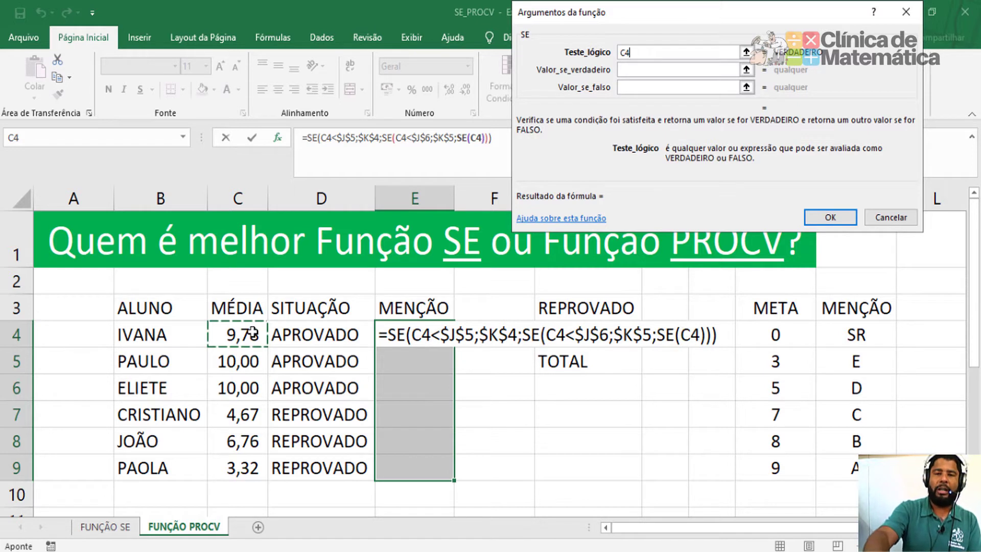
{"action": "type", "text": "<"}
{"action": "left_click", "coordinate": [780, 417]}
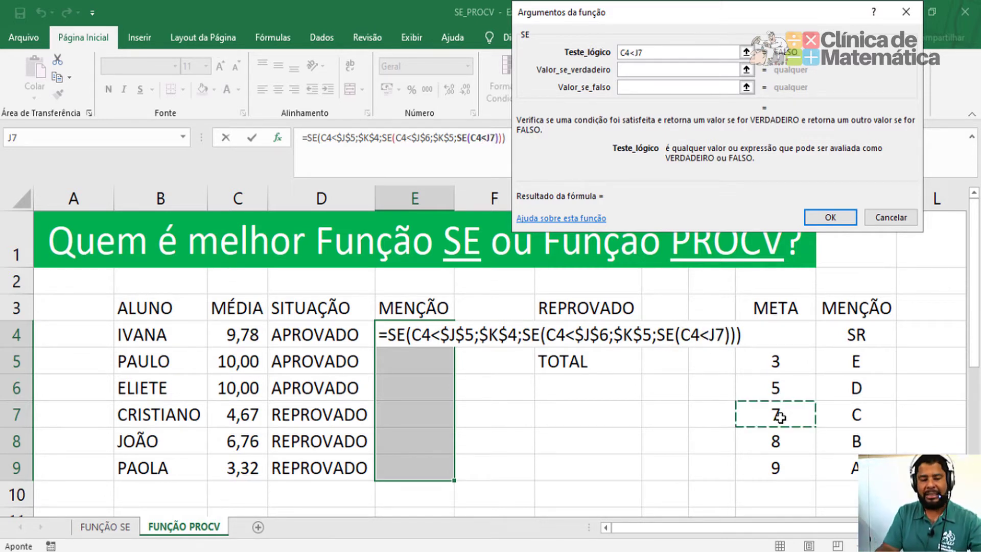
{"action": "key", "text": "F4"}
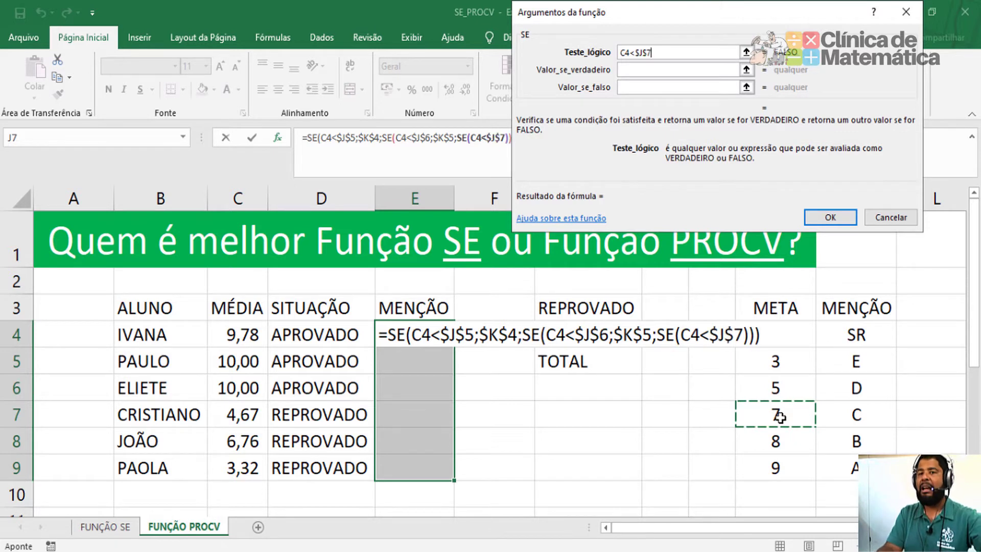
- Set the third SE's value if true to $K$6 and nest an empty se() as its value if false
{"action": "left_click", "coordinate": [626, 70]}
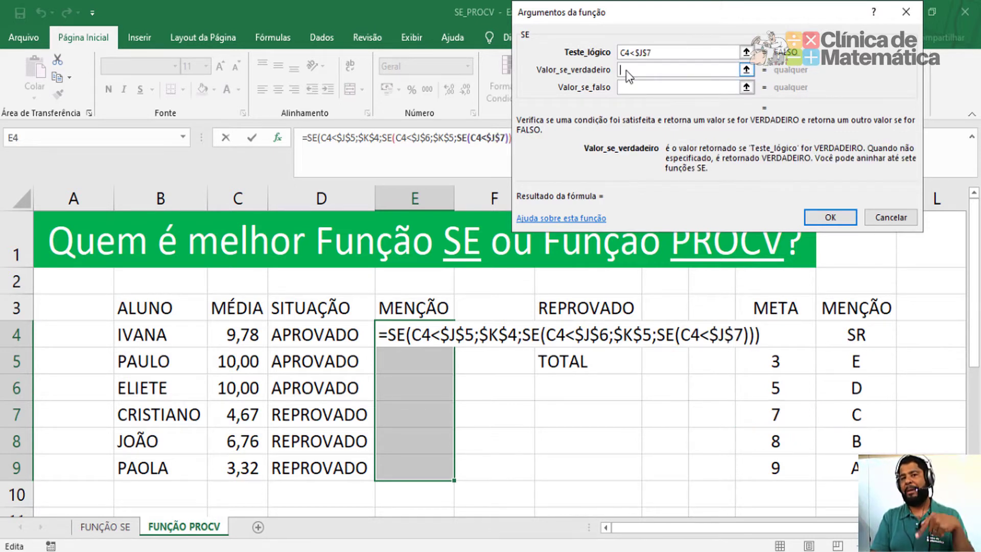
{"action": "left_click", "coordinate": [860, 387]}
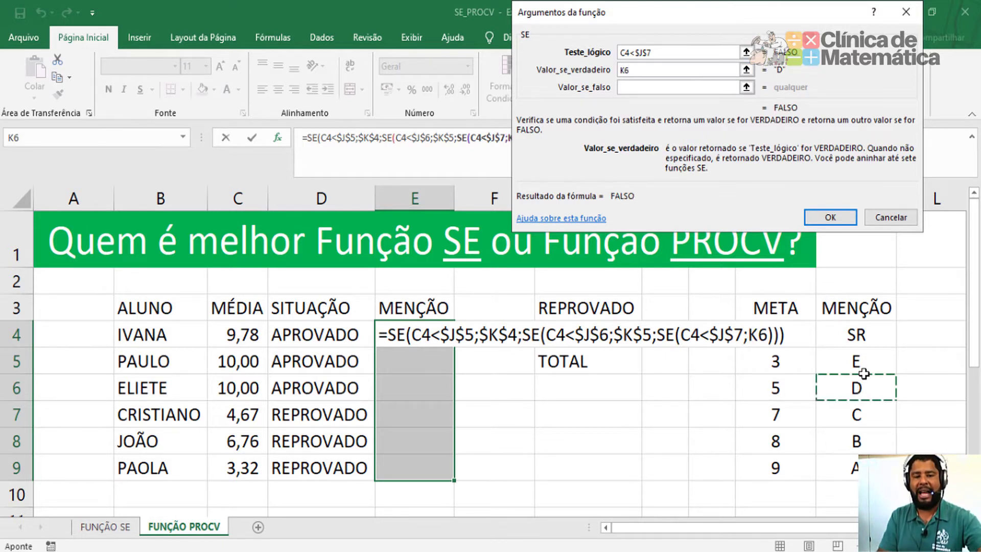
{"action": "key", "text": "F4"}
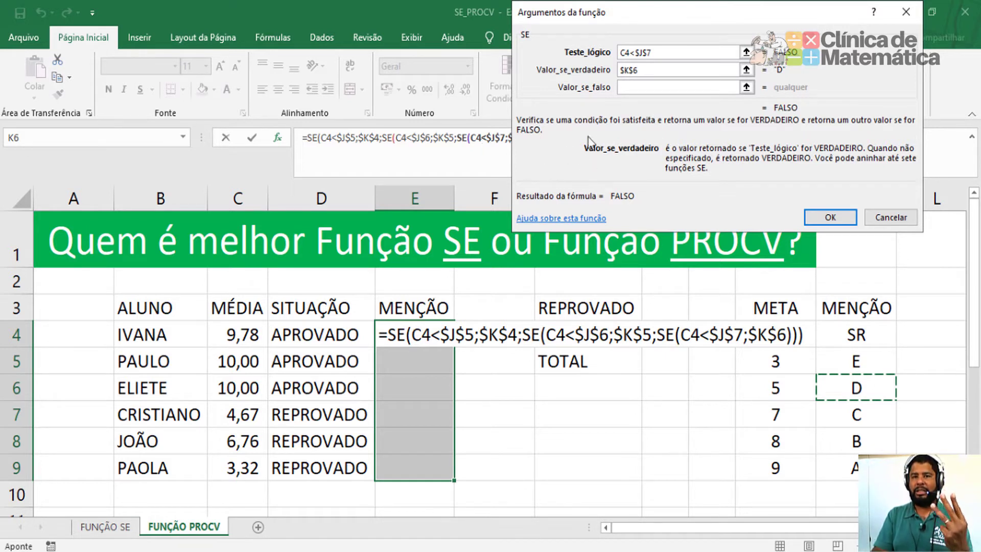
{"action": "left_click", "coordinate": [642, 87]}
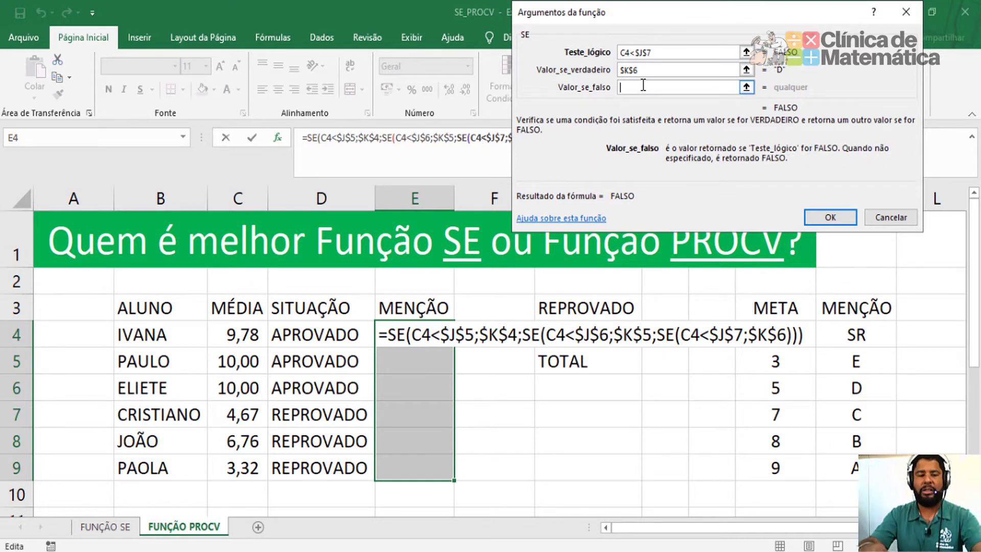
{"action": "type", "text": "se()"}
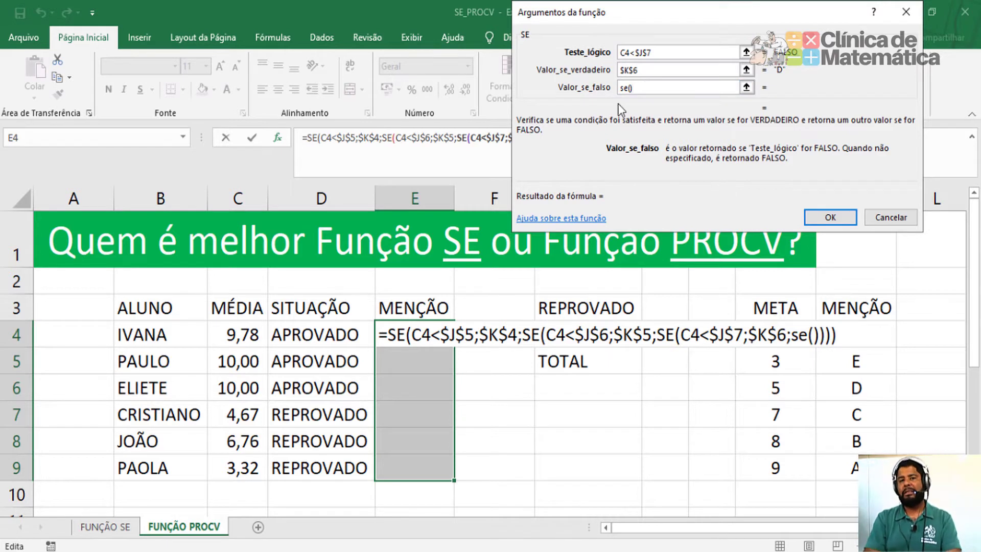
- Move the arguments dialog off the formula, then open the fourth SE's arguments and set its logical test to C4<$J$8
{"action": "left_click_drag", "start_coordinate": [785, 16], "coordinate": [602, 189]}
{"action": "left_click_drag", "start_coordinate": [666, 168], "coordinate": [391, 357]}
{"action": "left_click", "coordinate": [537, 139]}
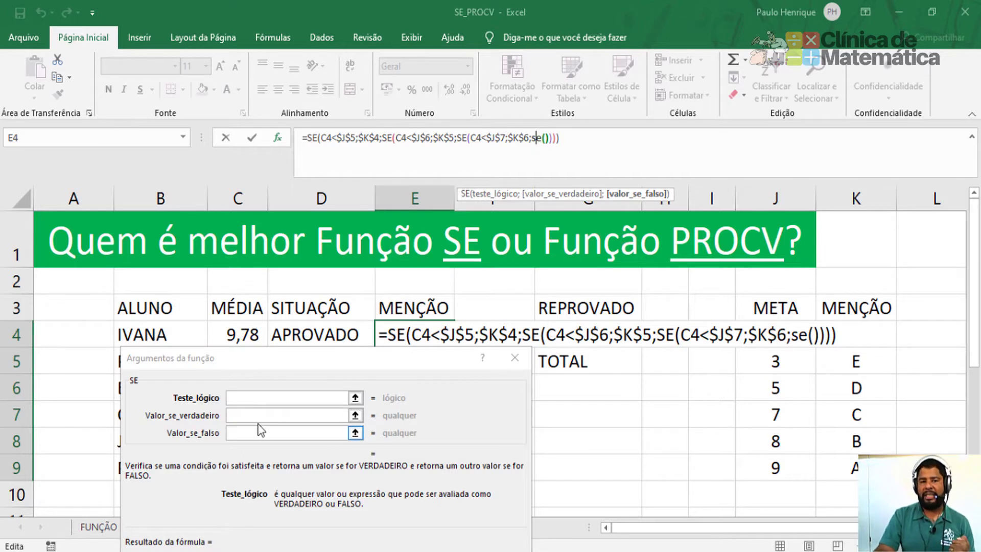
{"action": "left_click", "coordinate": [263, 399]}
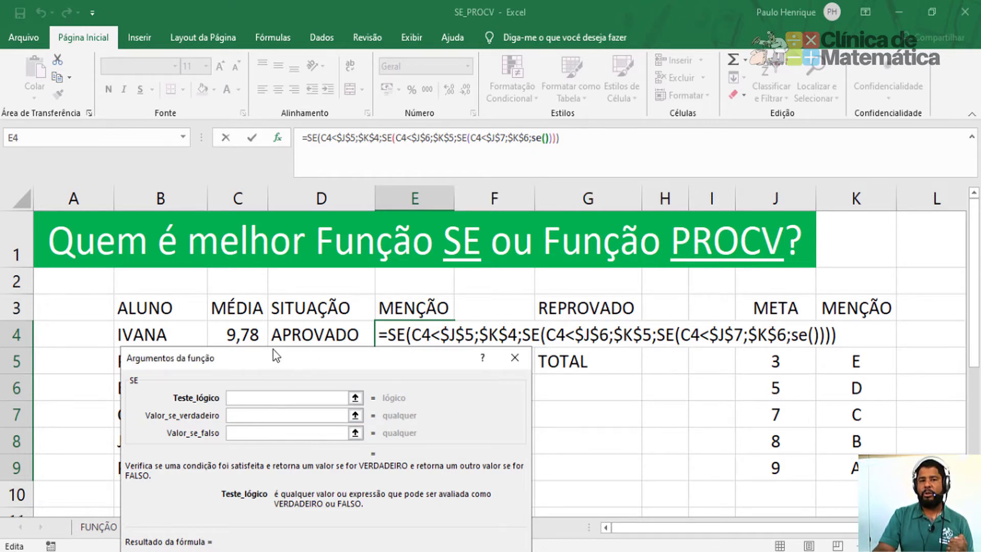
{"action": "left_click", "coordinate": [234, 335]}
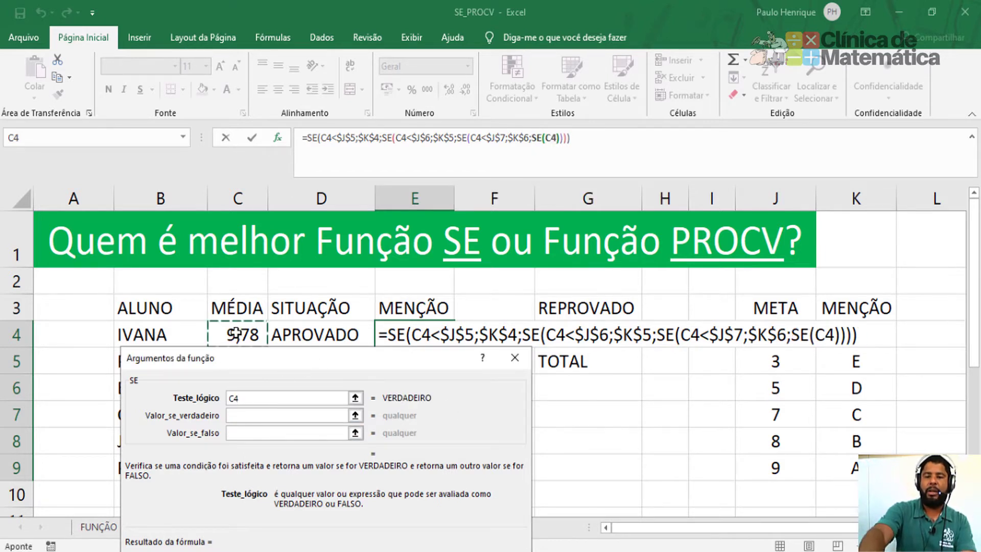
{"action": "type", "text": "<"}
{"action": "left_click", "coordinate": [787, 442]}
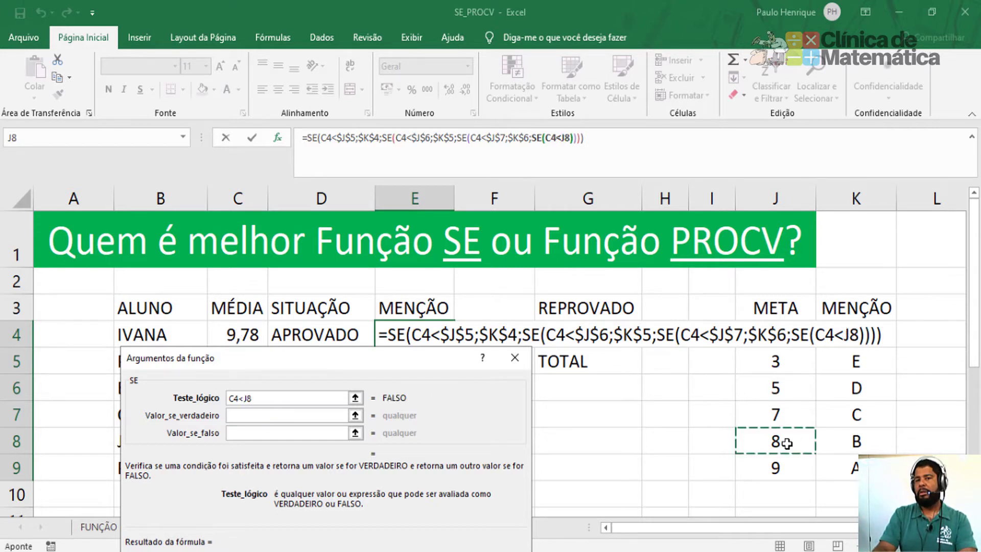
{"action": "key", "text": "F4"}
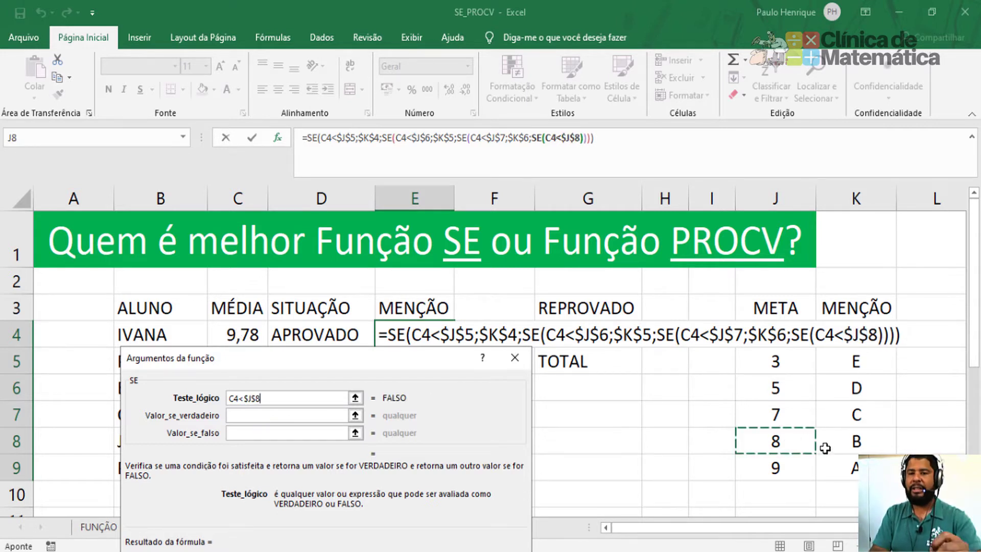
- Set the fourth SE's value if true to $K$7 and nest an empty se() as its value if false
{"action": "left_click", "coordinate": [280, 419]}
{"action": "left_click", "coordinate": [847, 414]}
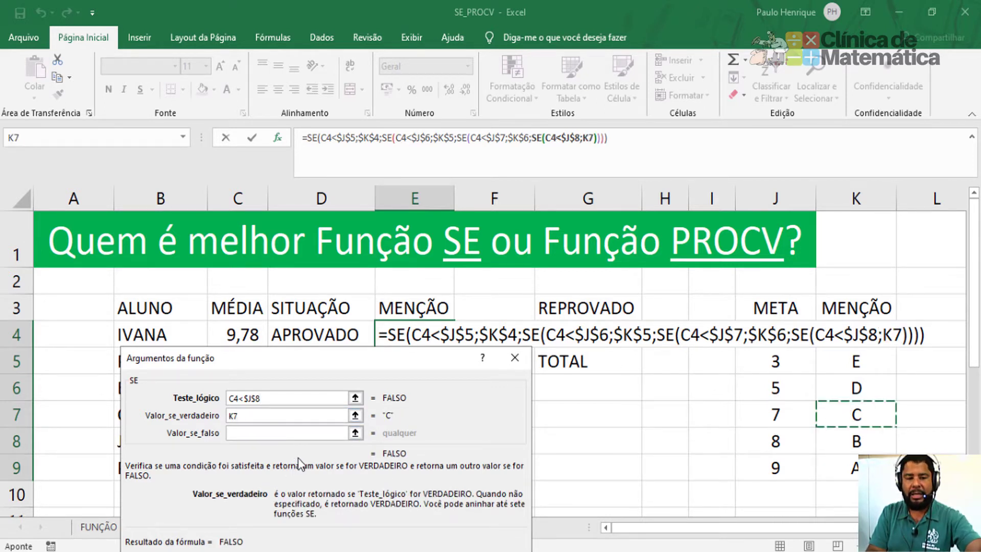
{"action": "key", "text": "F4"}
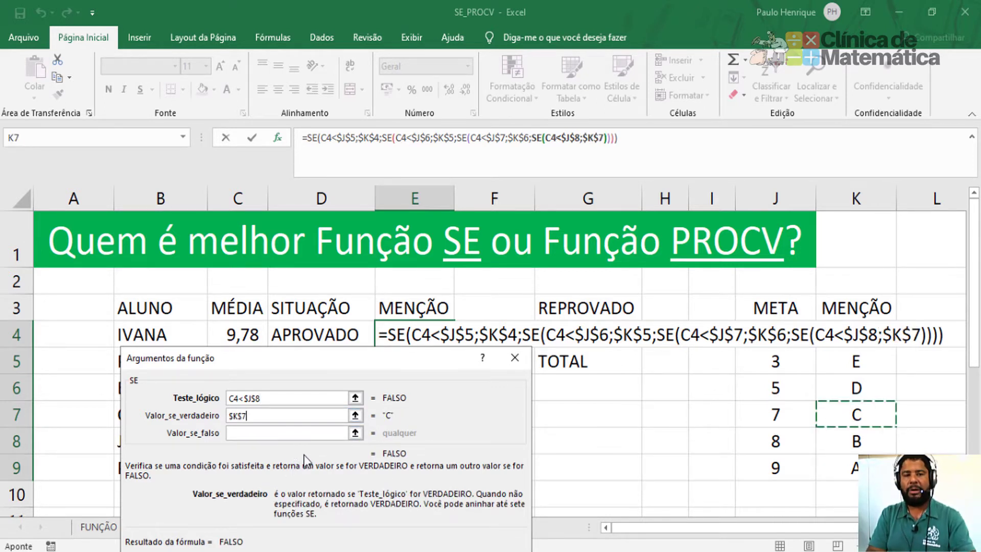
{"action": "left_click", "coordinate": [262, 434]}
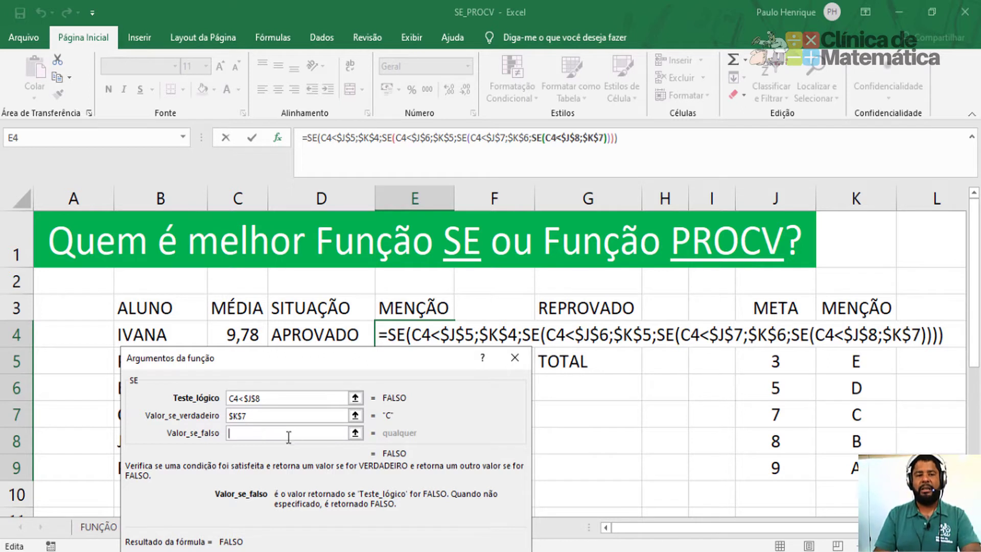
{"action": "type", "text": "se()"}
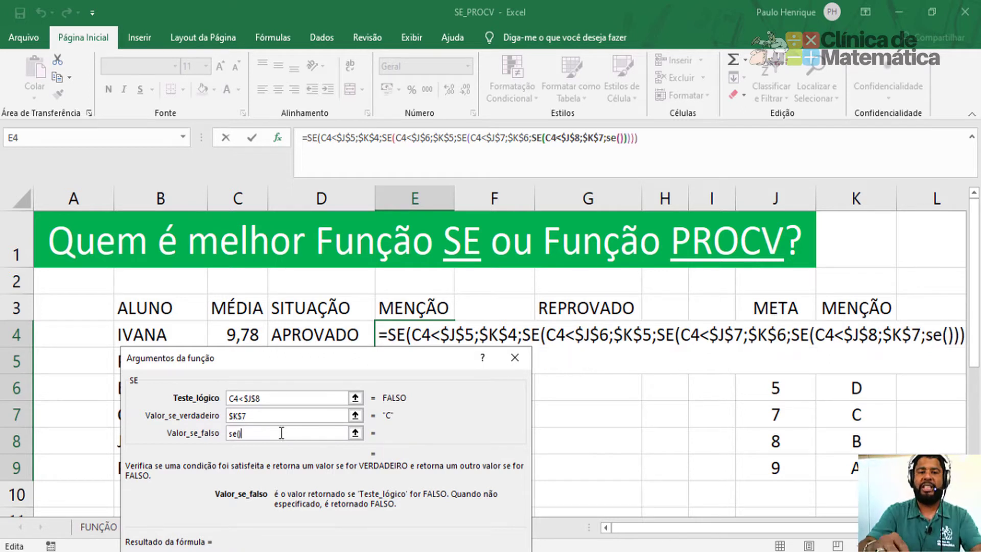
- Open the fifth SE function's arguments and set its logical test to C4<$J$9
{"action": "left_click", "coordinate": [615, 138]}
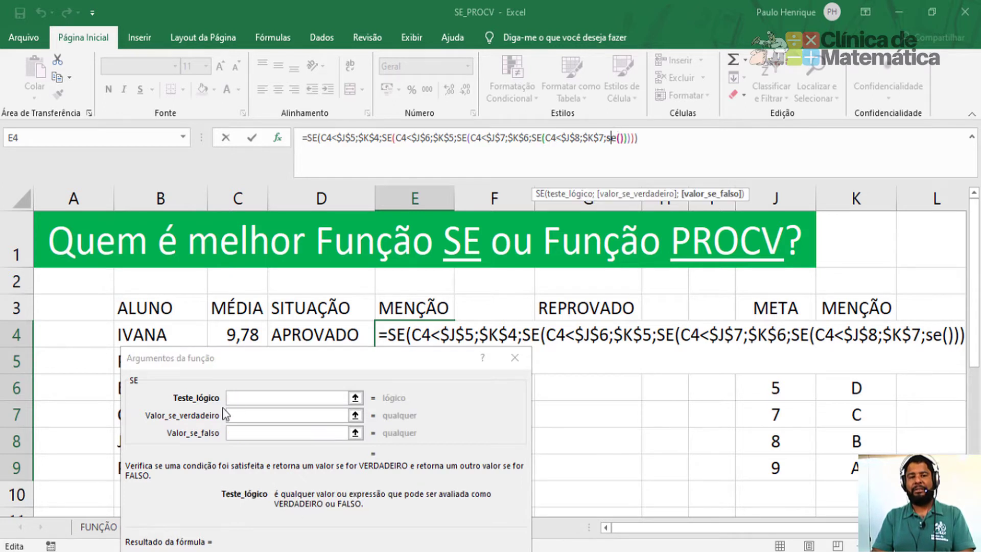
{"action": "left_click", "coordinate": [244, 400]}
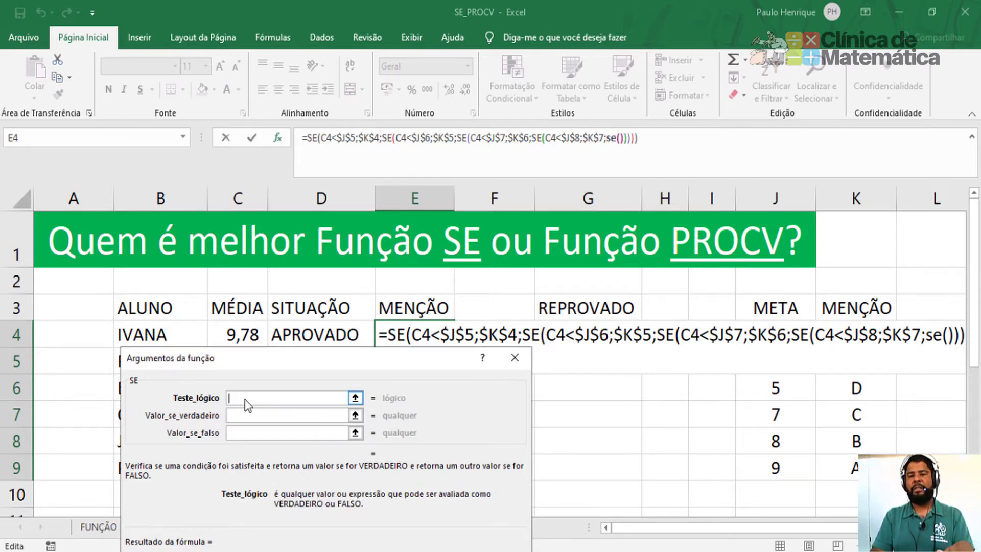
{"action": "left_click", "coordinate": [226, 335]}
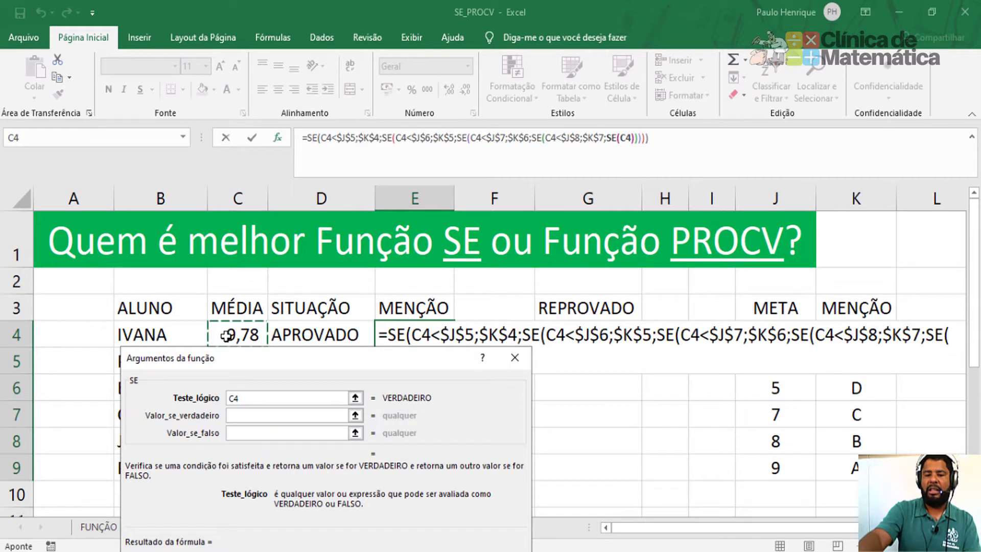
{"action": "type", "text": "<"}
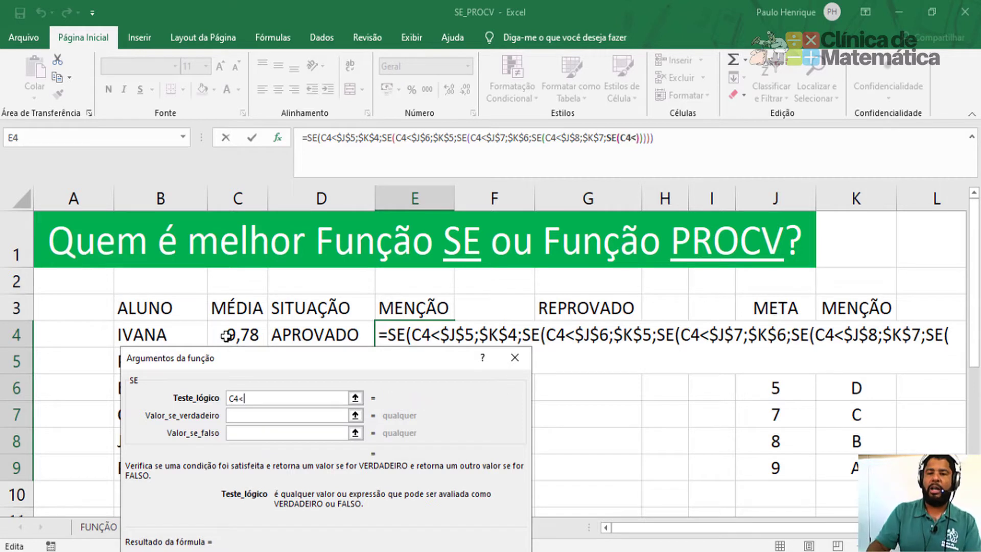
{"action": "left_click", "coordinate": [791, 471]}
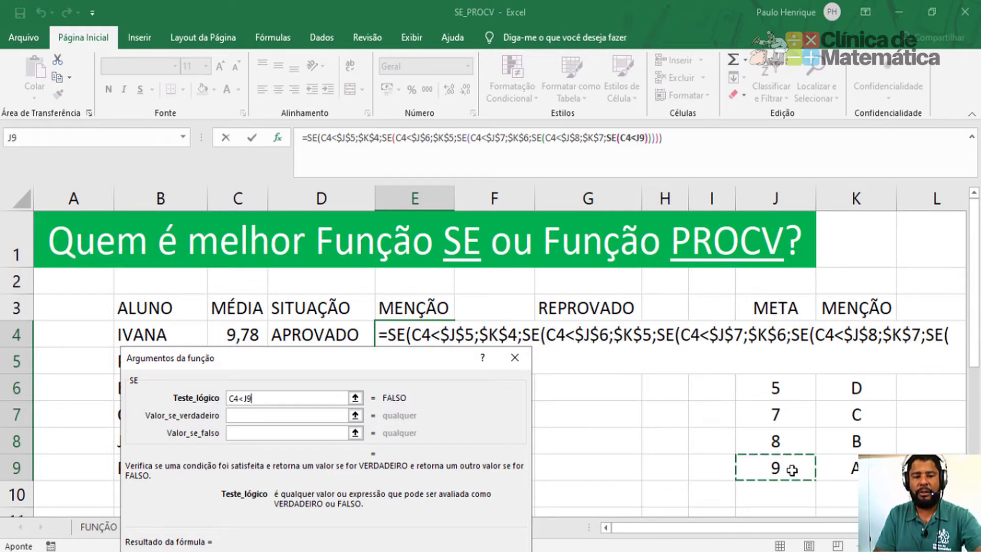
{"action": "key", "text": "F4"}
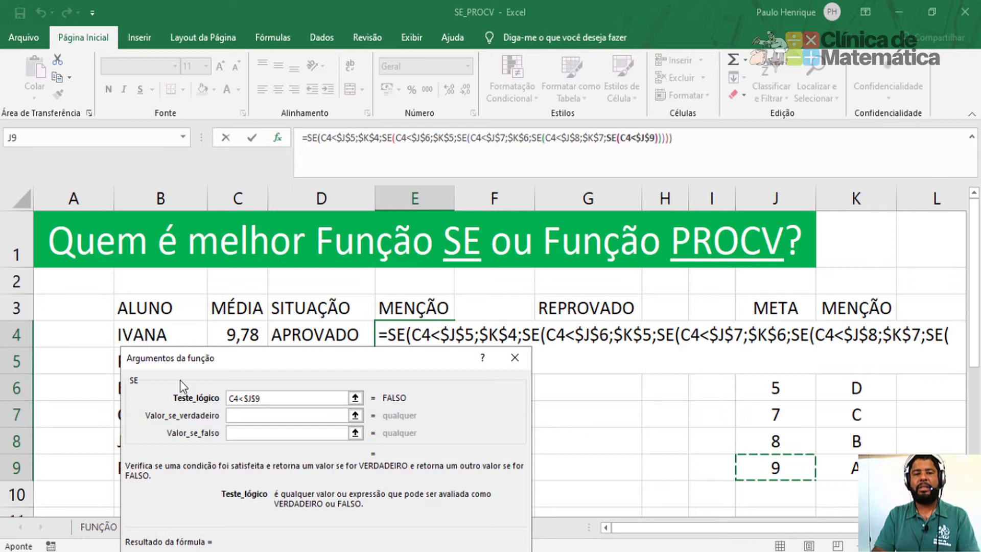
- Set the fifth SE's value if true to $K$8 and value if false to $K$9, and move the dialog off the MENÇÃO cells
{"action": "left_click", "coordinate": [242, 418]}
{"action": "left_click", "coordinate": [879, 442]}
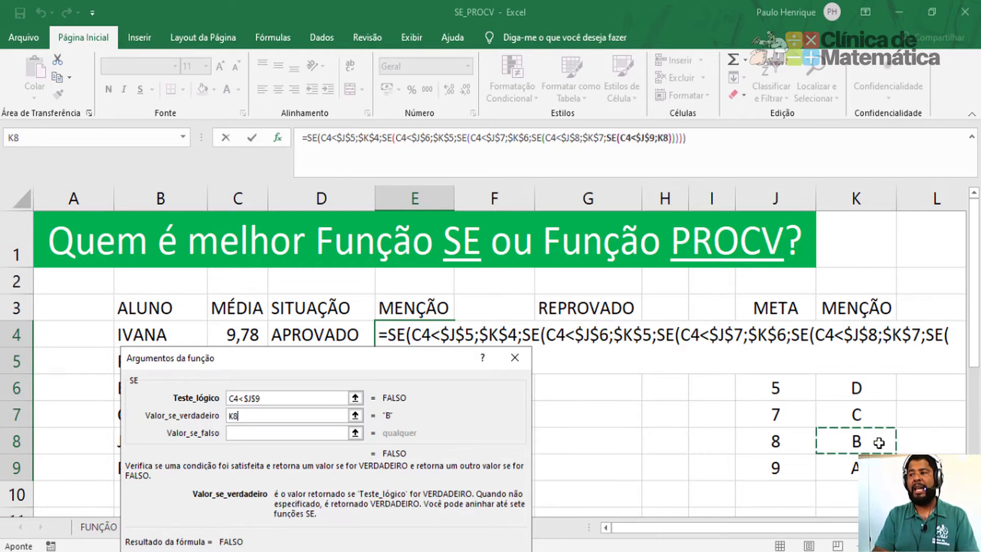
{"action": "key", "text": "F4"}
{"action": "left_click", "coordinate": [264, 429]}
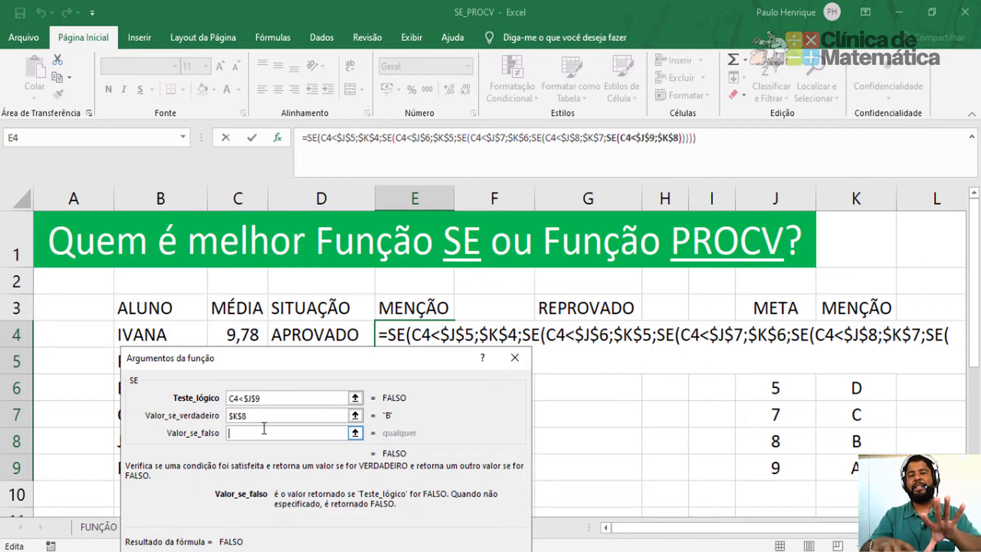
{"action": "left_click", "coordinate": [852, 465]}
{"action": "key", "text": "F4"}
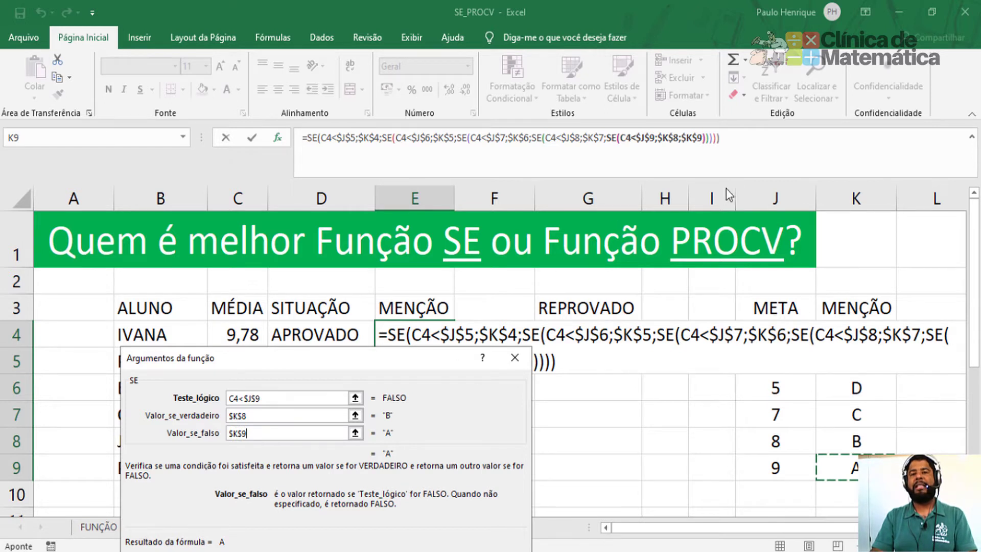
{"action": "left_click_drag", "start_coordinate": [358, 358], "coordinate": [737, 114]}
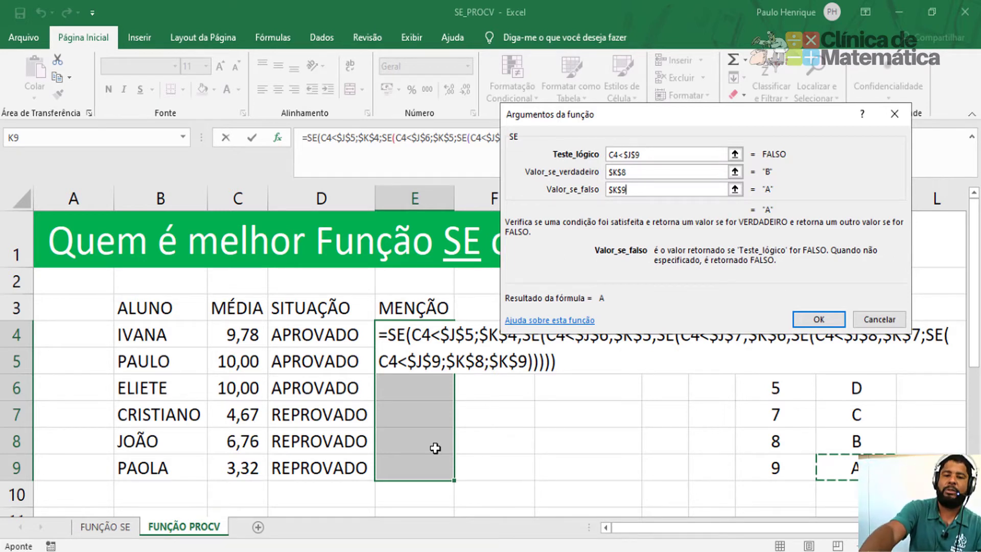
- Confirm the nested SE formula, fill it into the MENÇÃO cells E4:E9, and center the grades
{"action": "key", "text": "Return"}
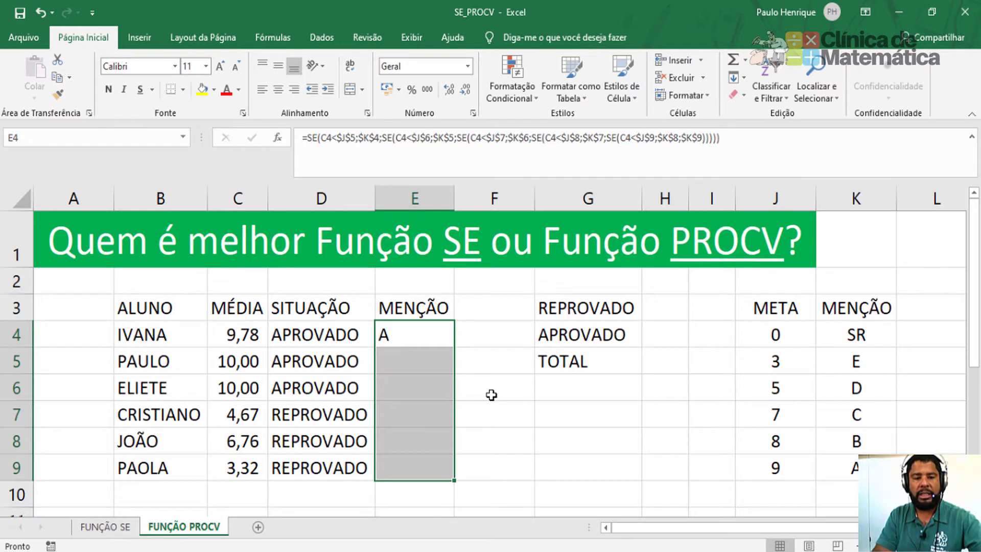
{"action": "key", "text": "F2"}
{"action": "key", "text": "ctrl+Return"}
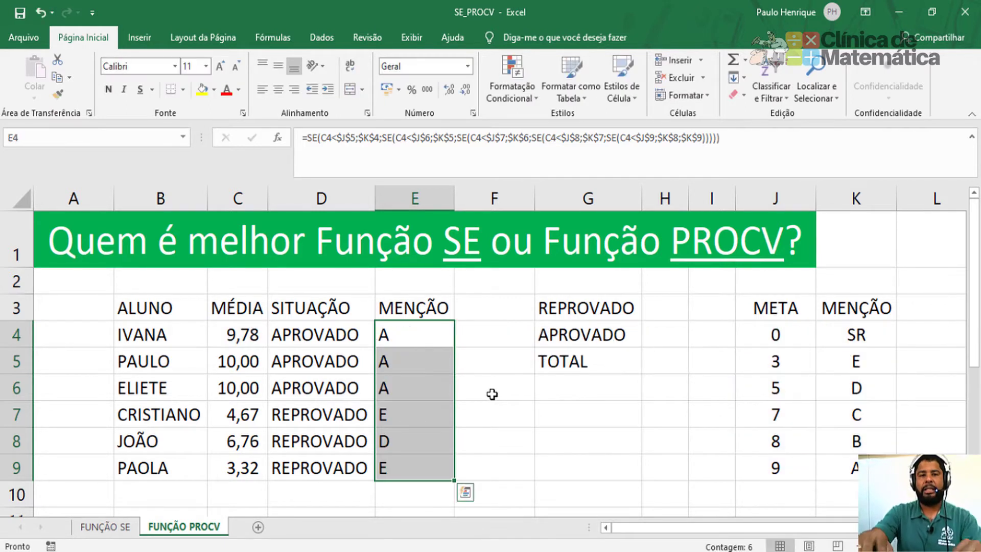
{"action": "left_click", "coordinate": [278, 90]}
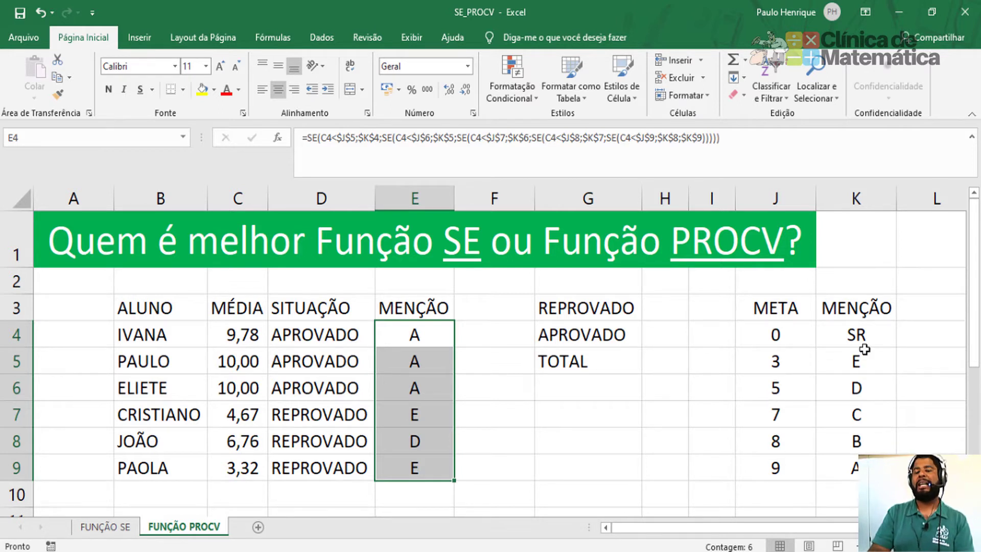
- Set the MÉDIA value in C9 to 2,50
{"action": "left_click", "coordinate": [253, 474]}
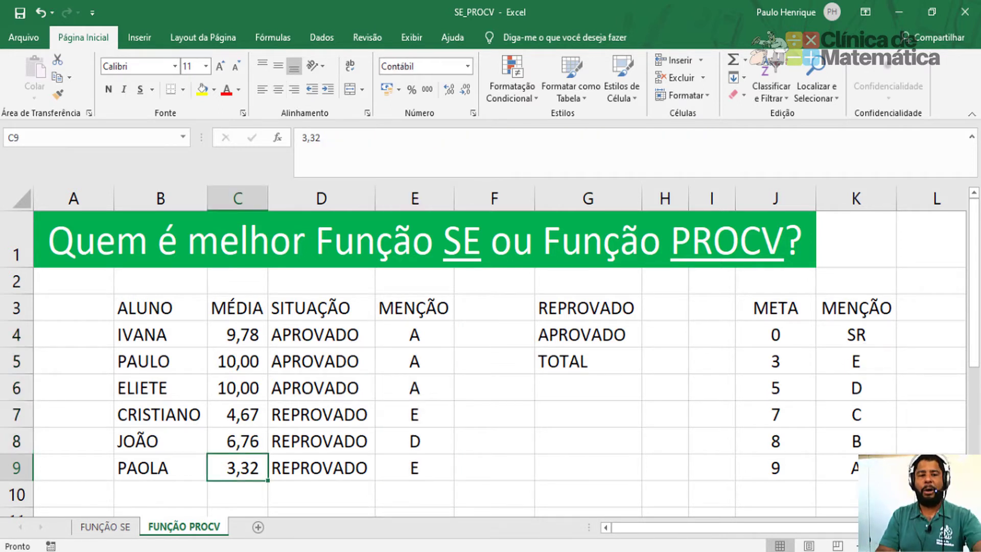
{"action": "key", "text": "alt+shift"}
{"action": "type", "text": "2,"}
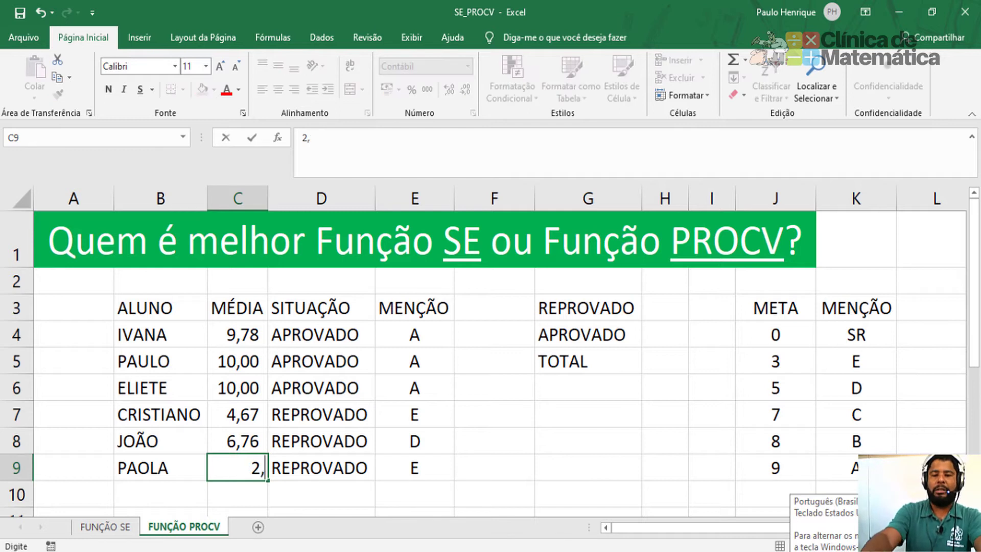
{"action": "type", "text": "50"}
{"action": "key", "text": "Return"}
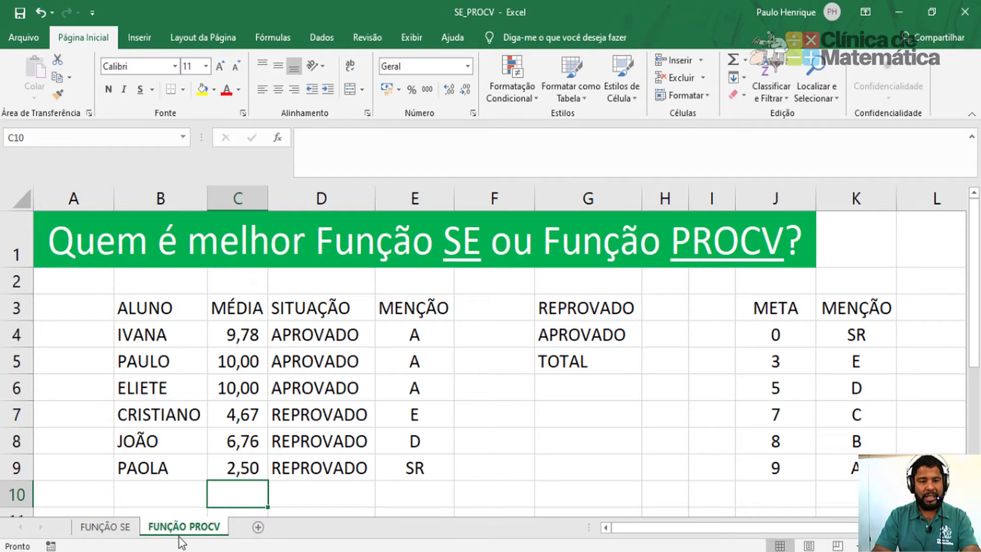
- Rename the FUNÇÃO PROCV sheet containing the SE formulas as FUNÇÃO SE2
{"action": "double_click", "coordinate": [196, 529]}
{"action": "left_click_drag", "start_coordinate": [188, 527], "coordinate": [274, 520]}
{"action": "type", "text": "se"}
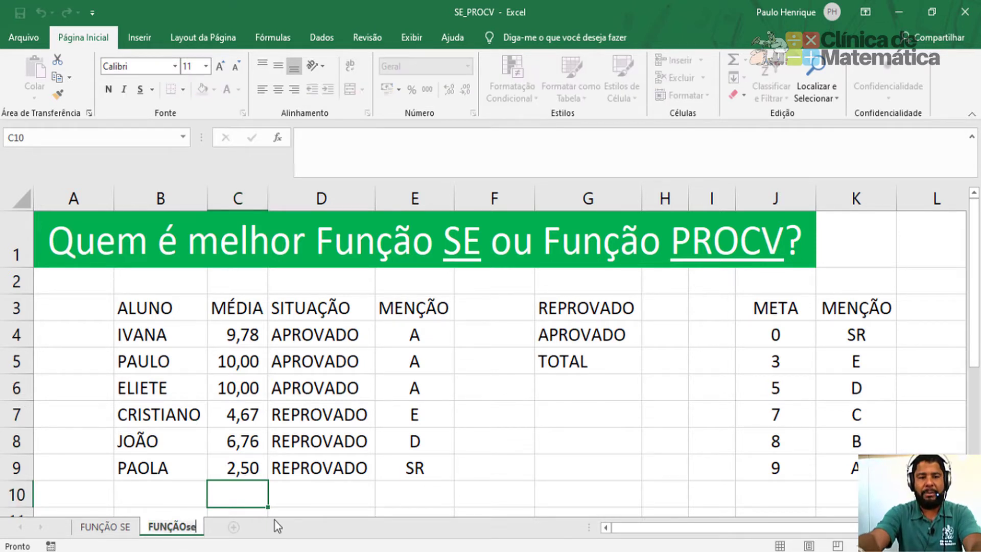
{"action": "key", "text": "BackSpace"}
{"action": "key", "text": "BackSpace"}
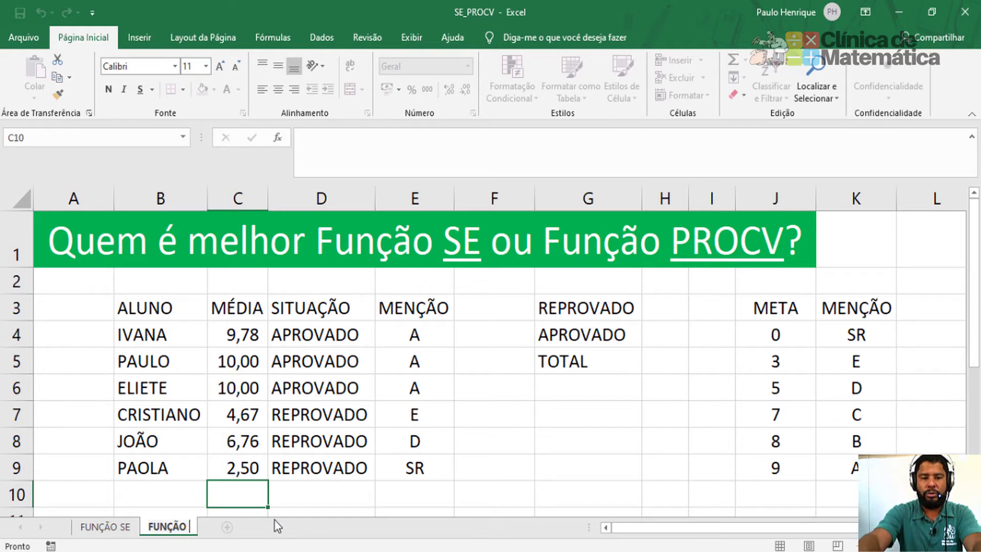
{"action": "type", "text": "SE"}
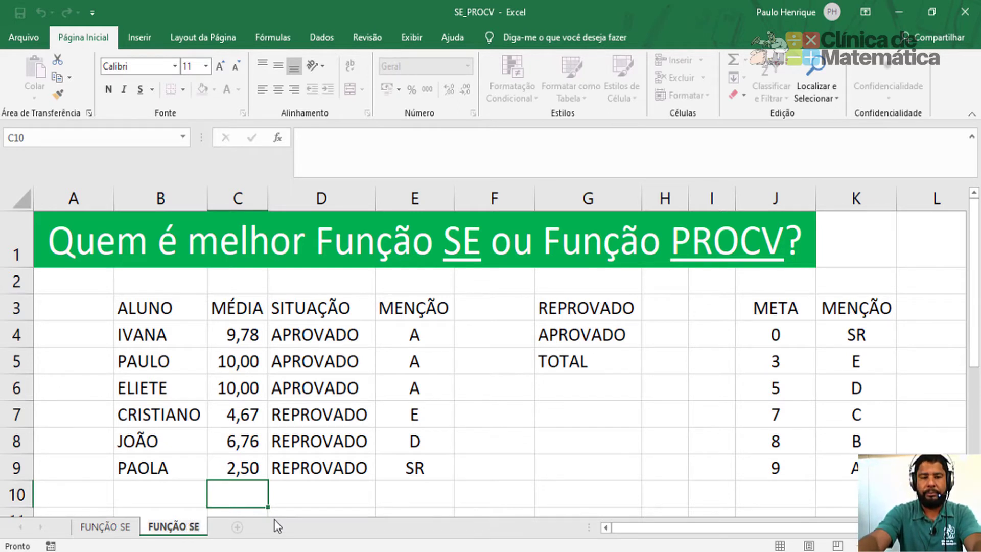
{"action": "type", "text": "2"}
{"action": "key", "text": "Return"}
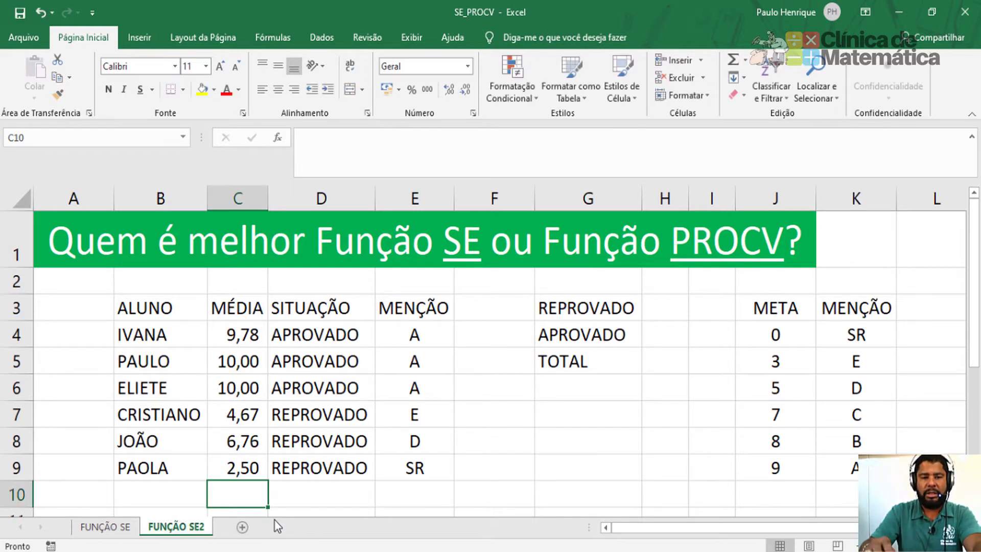
- Rename the unfilled FUNÇÃO SE sheet as FUNÇÃO PROCV
{"action": "left_click", "coordinate": [115, 532]}
{"action": "double_click", "coordinate": [116, 529]}
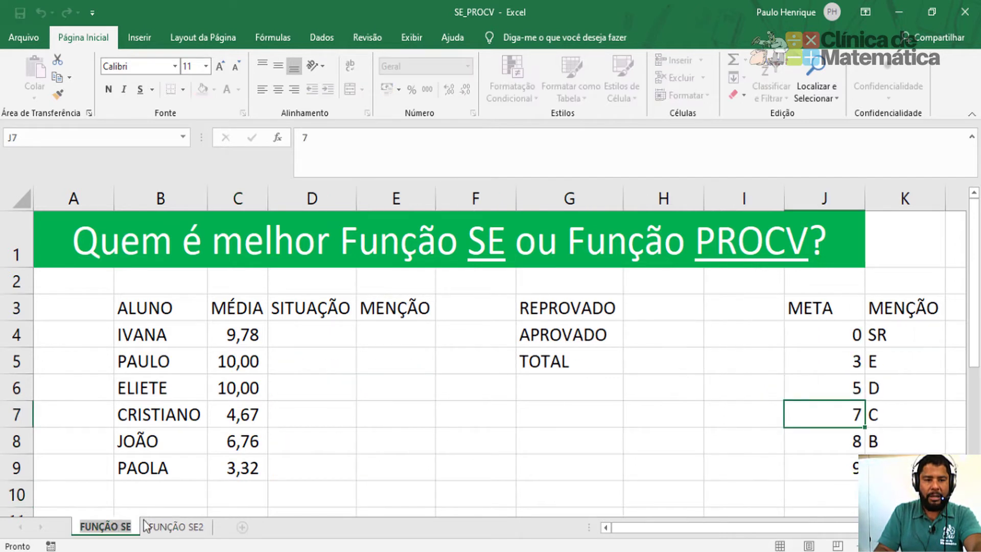
{"action": "double_click", "coordinate": [125, 526]}
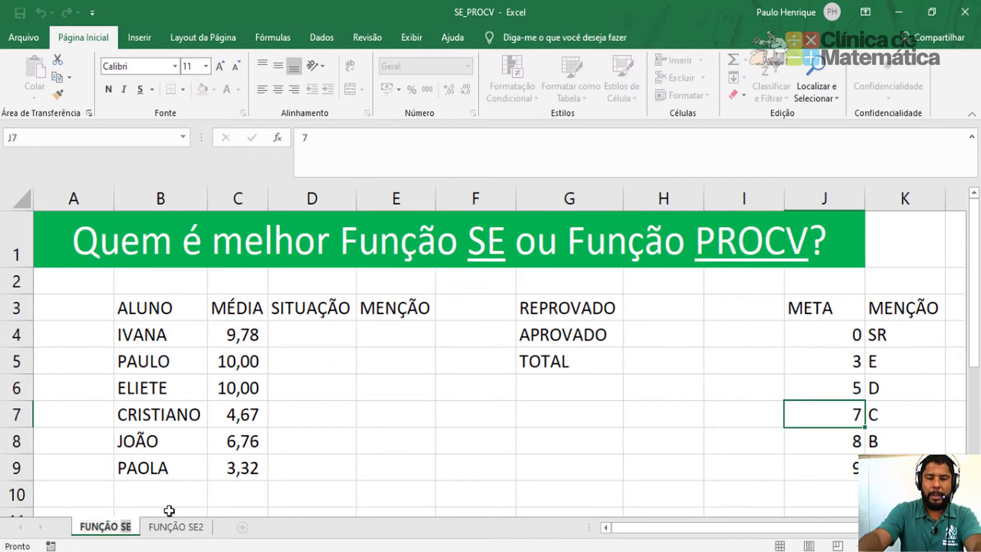
{"action": "type", "text": "PROCV"}
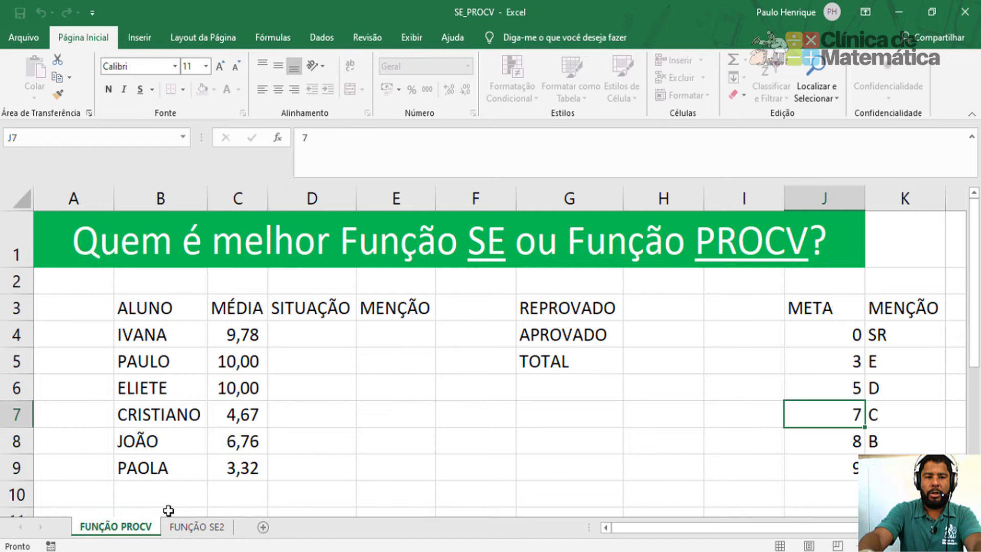
{"action": "key", "text": "Return"}
- Rename the FUNÇÃO SE2 sheet as FUNÇÃO SE and move it before the FUNÇÃO PROCV sheet
{"action": "double_click", "coordinate": [206, 531]}
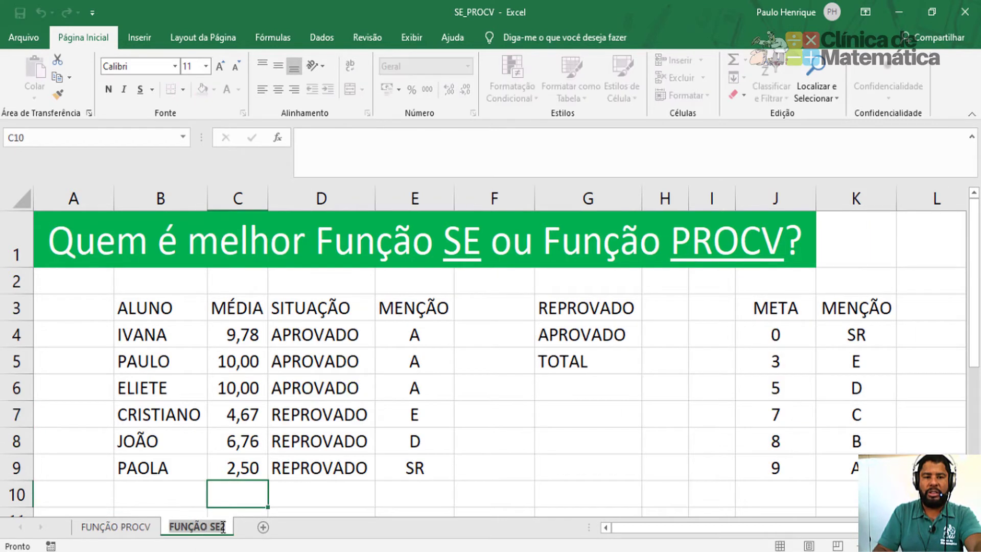
{"action": "key", "text": "Left"}
{"action": "key", "text": "Delete"}
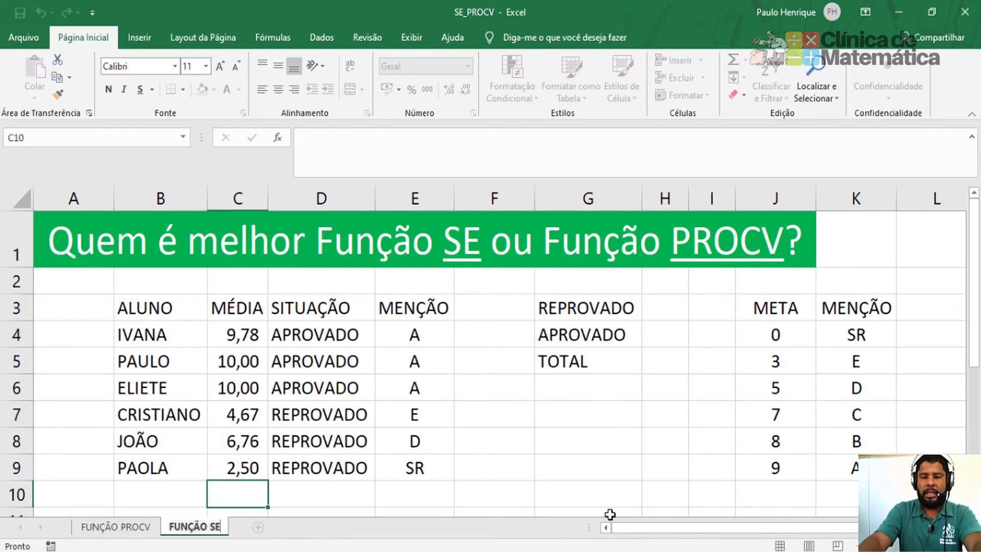
{"action": "key", "text": "Return"}
{"action": "left_click_drag", "start_coordinate": [222, 532], "coordinate": [118, 536]}
- On the FUNÇÃO PROCV sheet, start an SE formula for the SITUAÇÃO cells D4:D9 with the logical test C4<7
{"action": "left_click", "coordinate": [184, 526]}
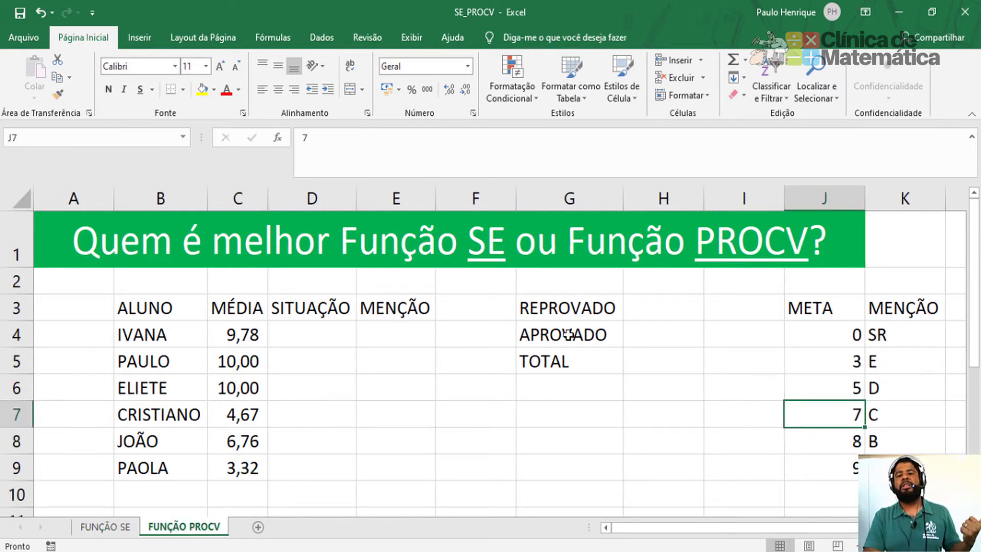
{"action": "left_click", "coordinate": [852, 313]}
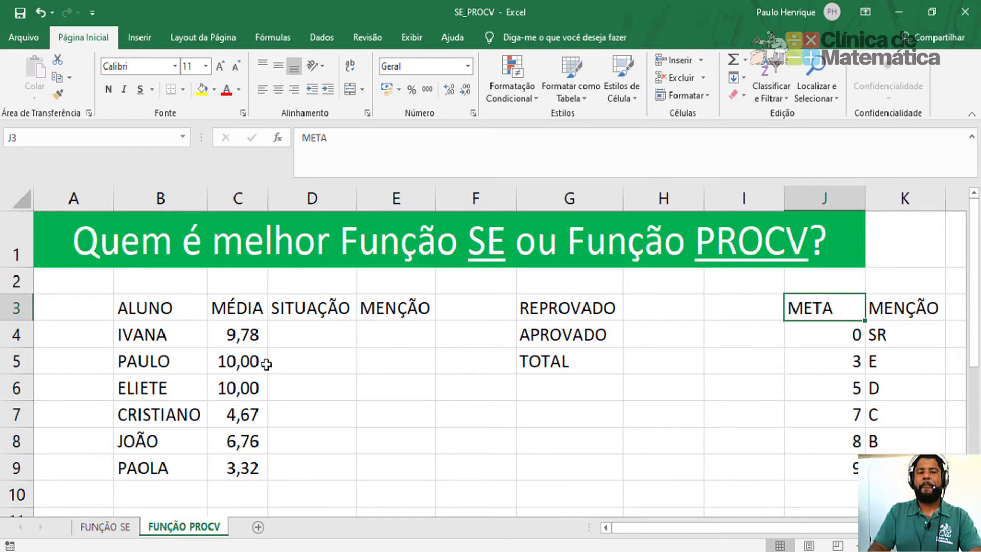
{"action": "left_click", "coordinate": [107, 527]}
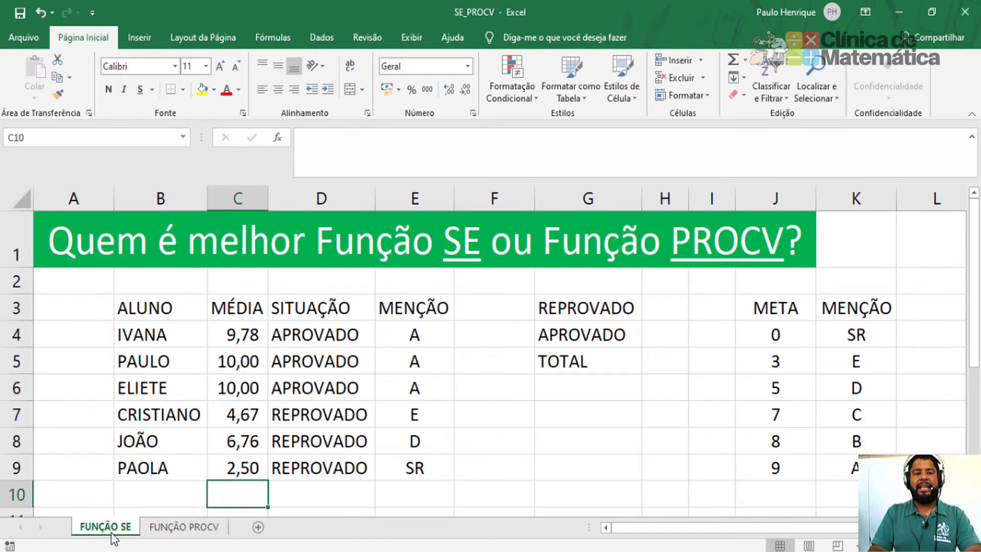
{"action": "left_click", "coordinate": [170, 531]}
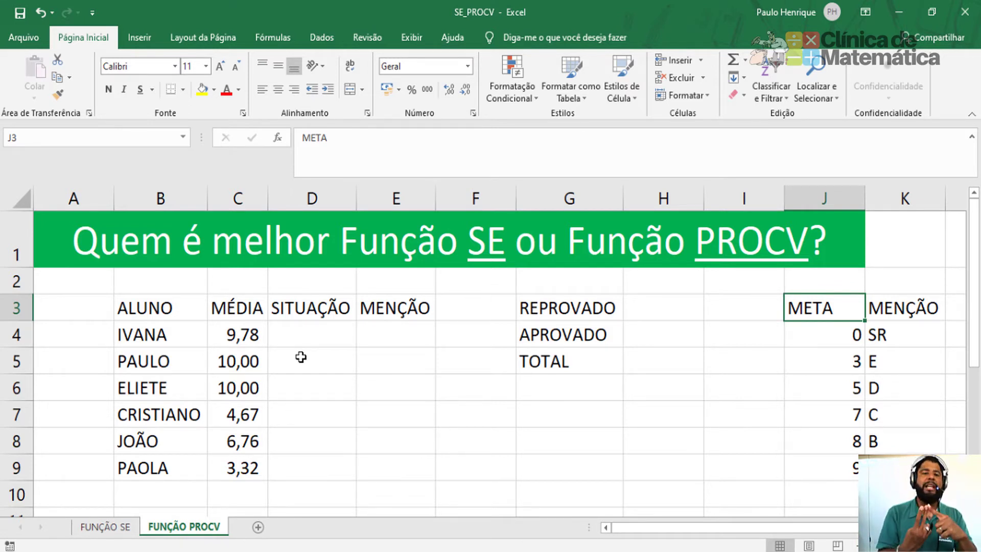
{"action": "left_click_drag", "start_coordinate": [314, 330], "coordinate": [307, 470]}
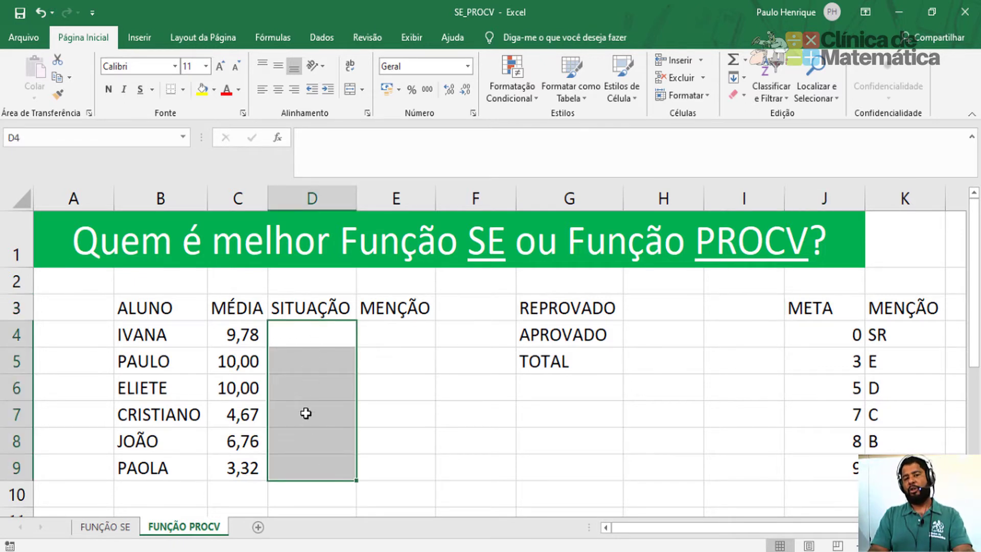
{"action": "type", "text": "="}
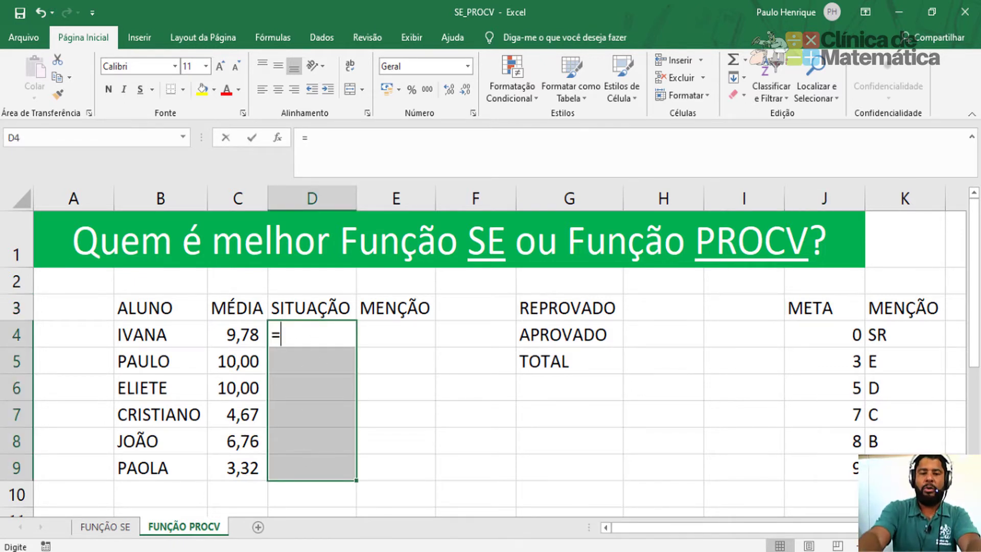
{"action": "type", "text": "SE("}
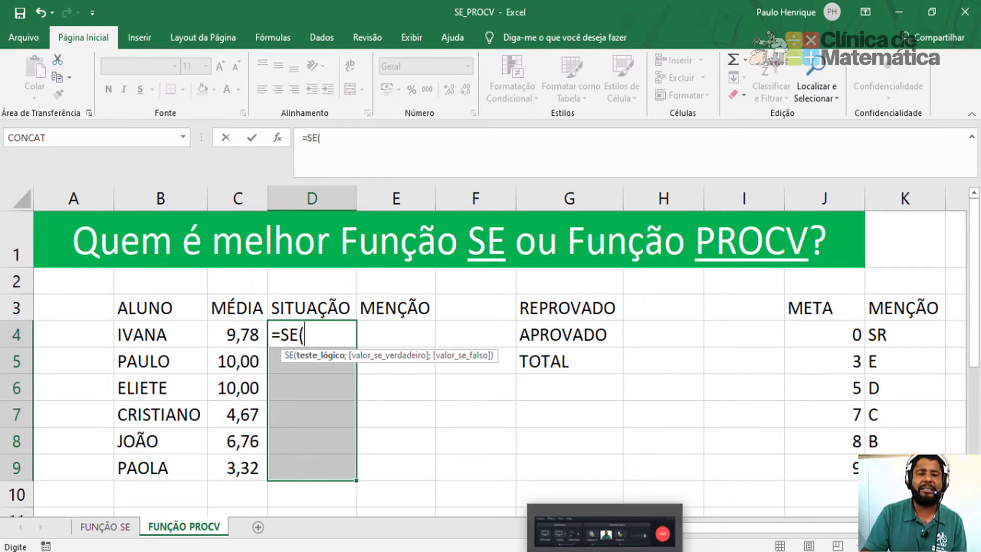
{"action": "left_click", "coordinate": [249, 333]}
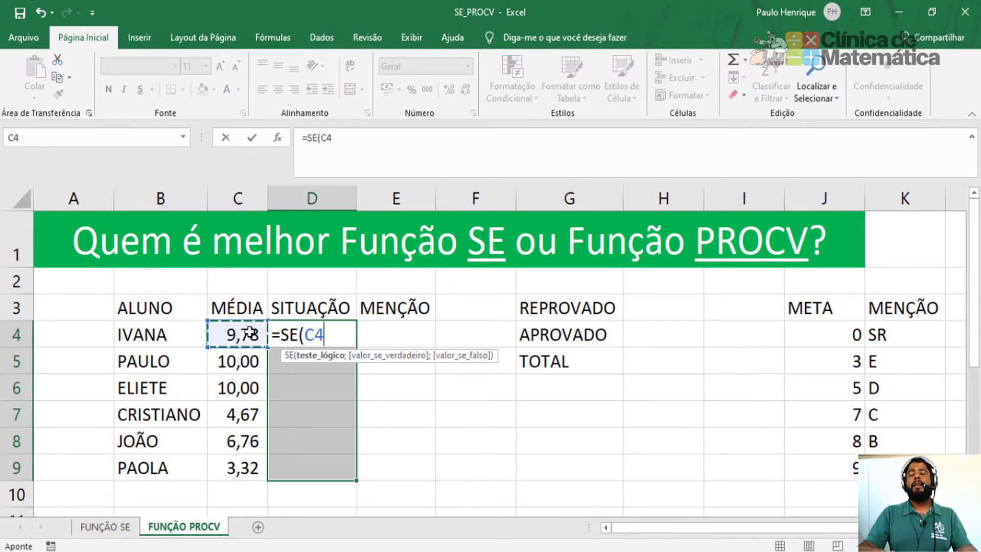
{"action": "type", "text": "<7"}
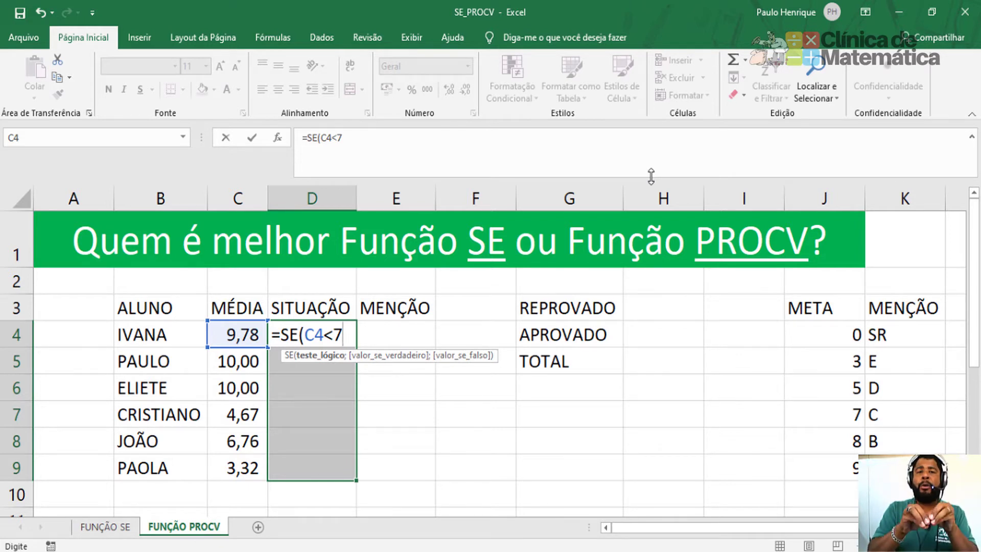
- Complete the SE formula with $G$3 if true and $G$4 if false, fill it into D4:D9, and autofit column D
{"action": "type", "text": ";"}
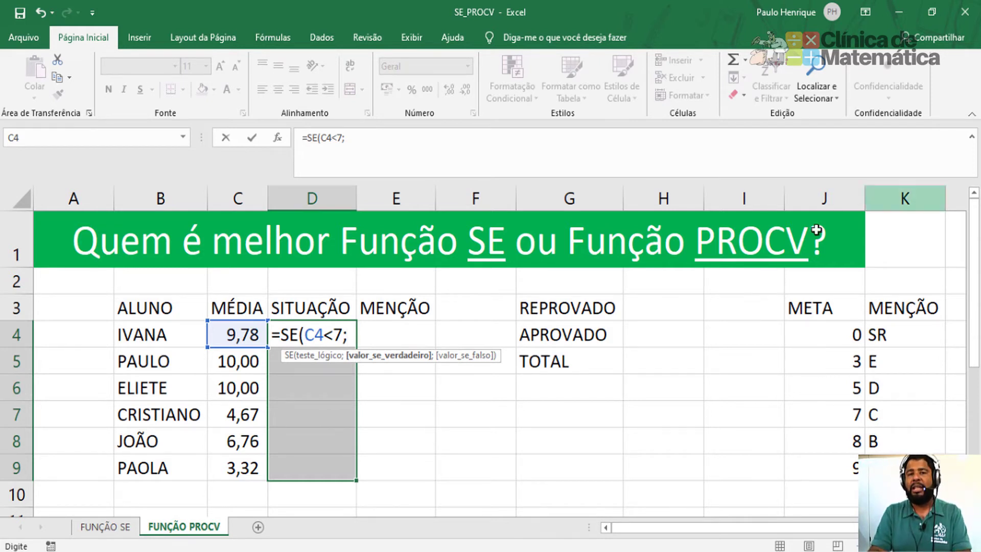
{"action": "left_click", "coordinate": [593, 308]}
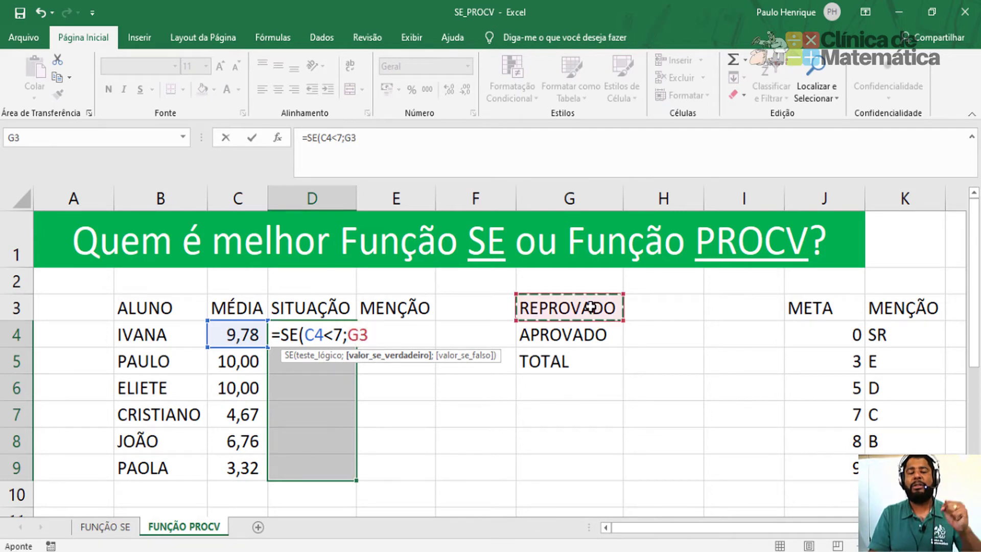
{"action": "key", "text": "F4"}
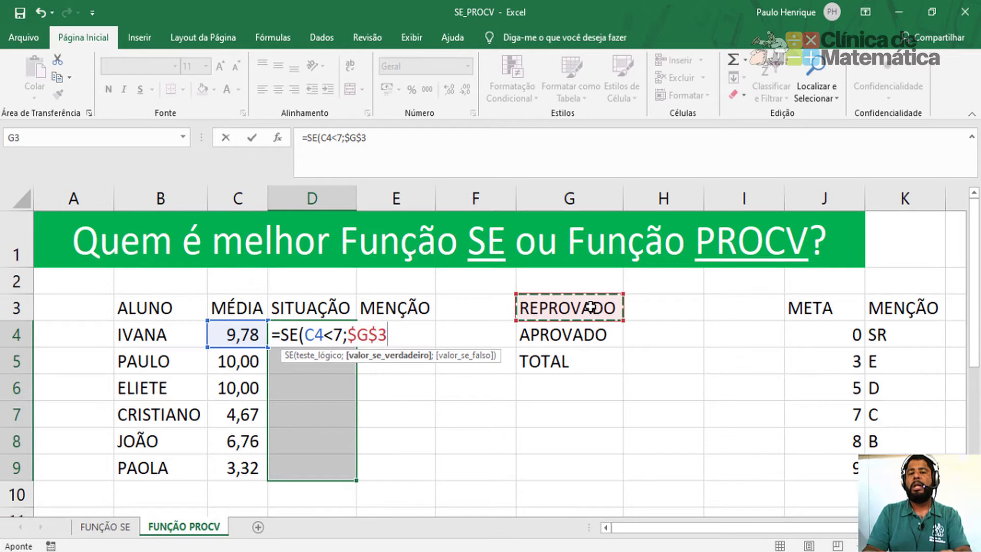
{"action": "type", "text": ";"}
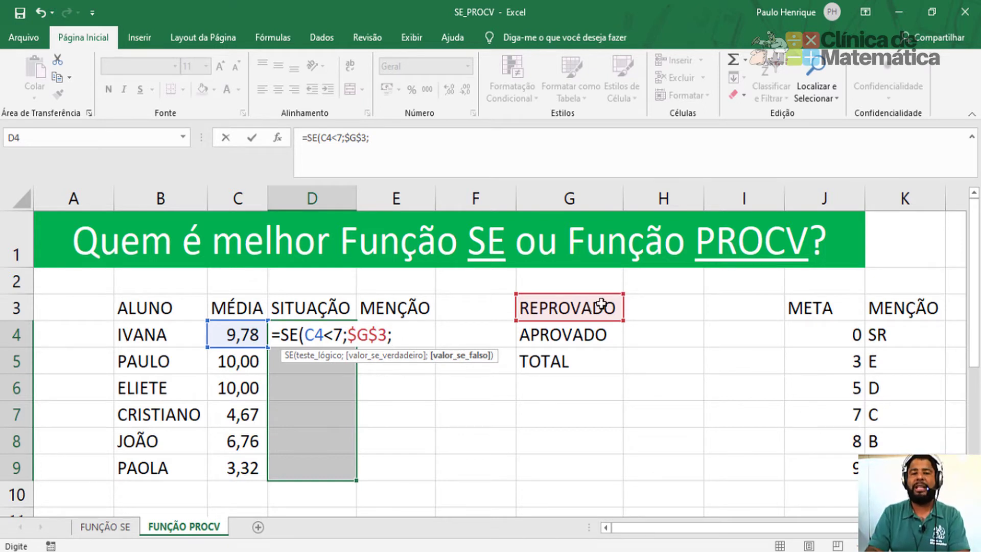
{"action": "left_click", "coordinate": [570, 334]}
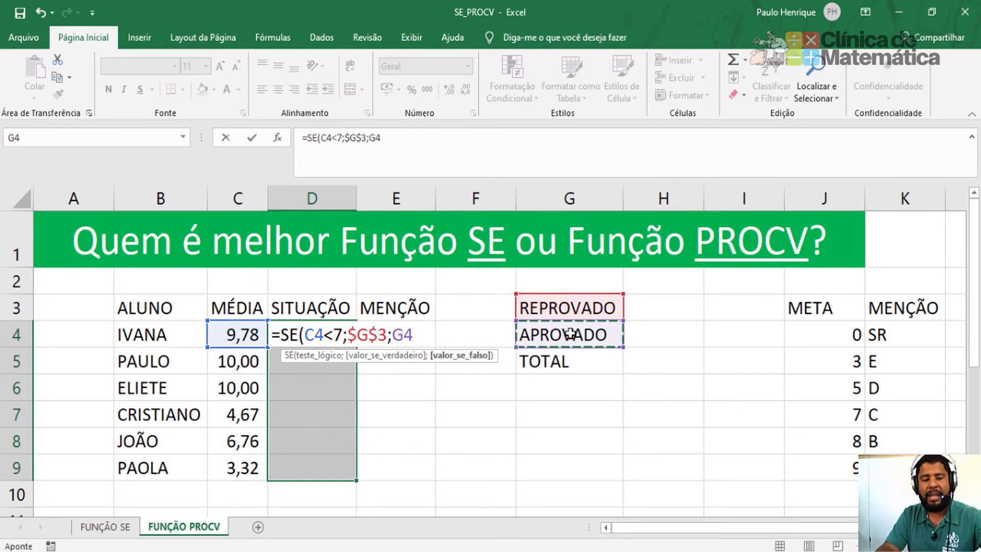
{"action": "key", "text": "F4"}
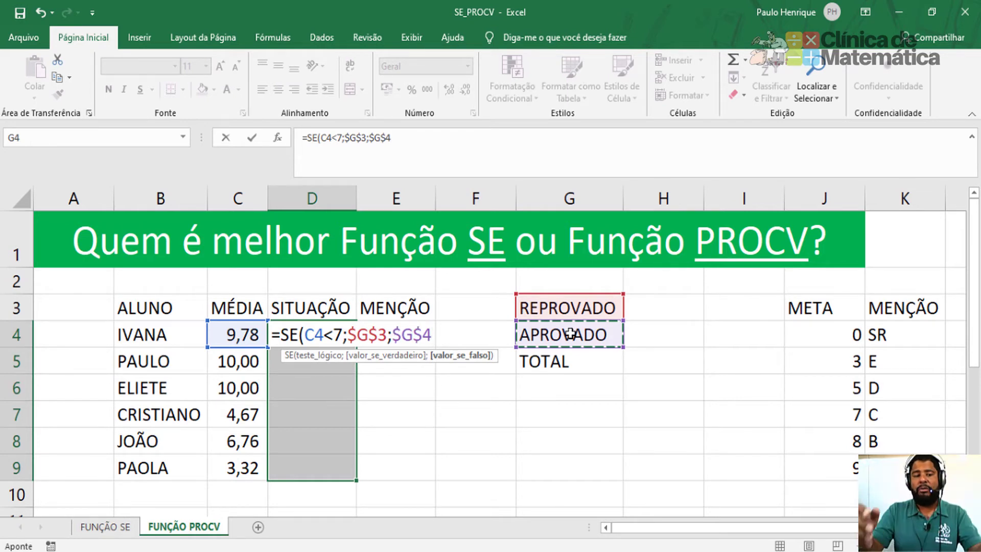
{"action": "type", "text": ")"}
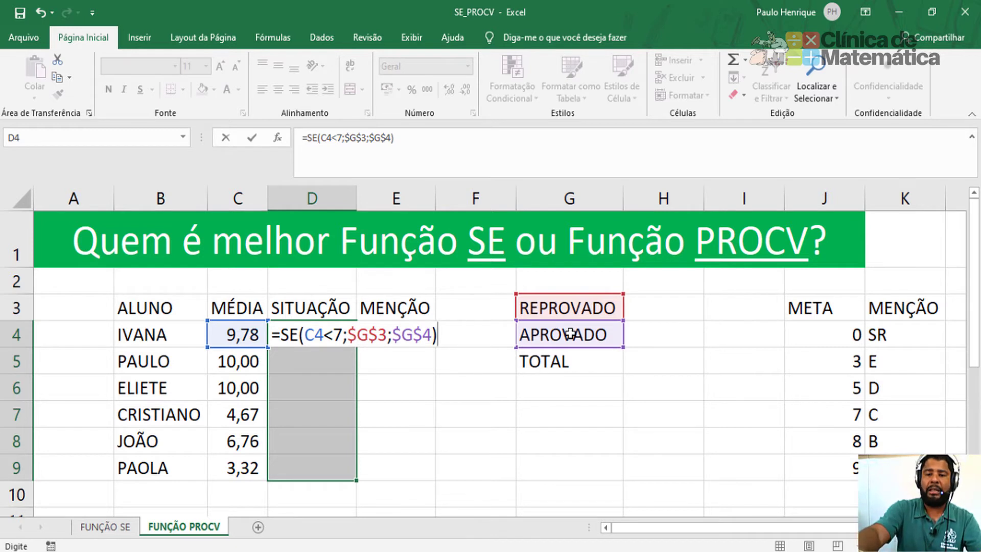
{"action": "key", "text": "ctrl+Return"}
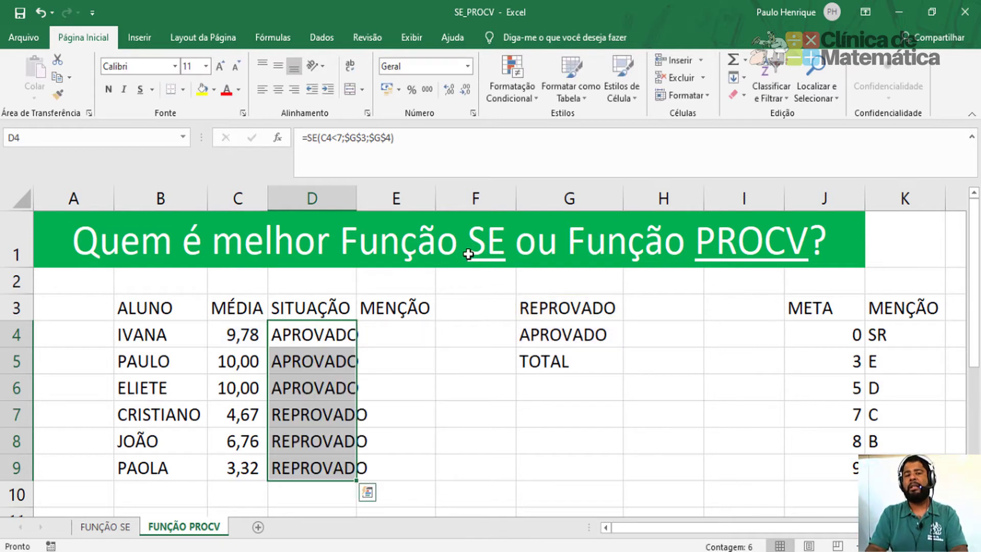
{"action": "double_click", "coordinate": [357, 198]}
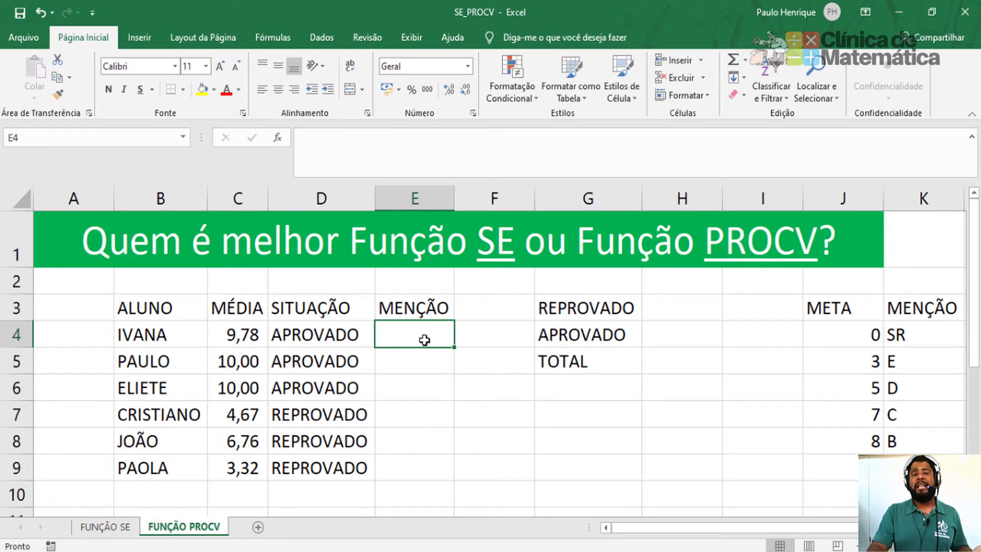
- Start a PROCV formula for the MENÇÃO cells E4:E9 with C4 as the lookup value
{"action": "left_click_drag", "start_coordinate": [425, 346], "coordinate": [419, 467]}
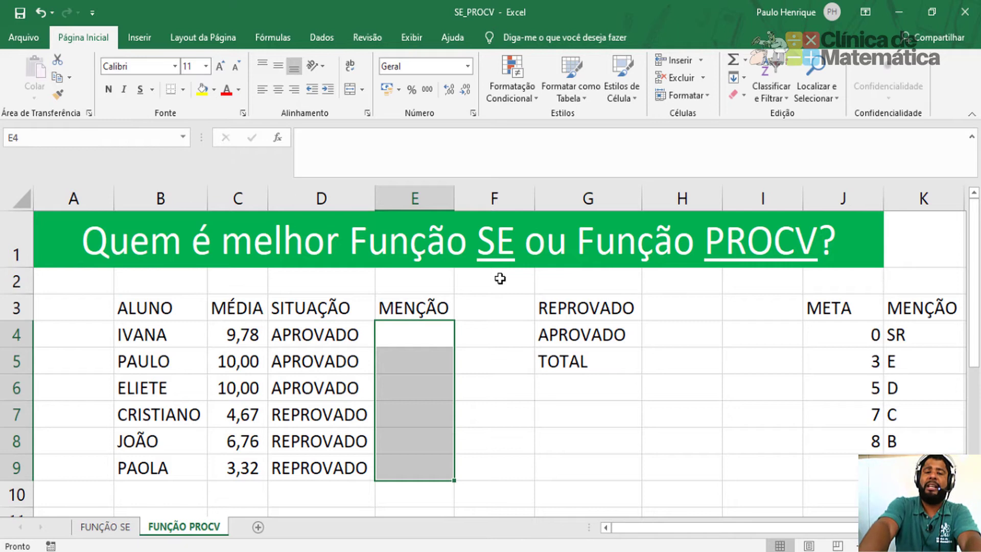
{"action": "type", "text": "=PROC"}
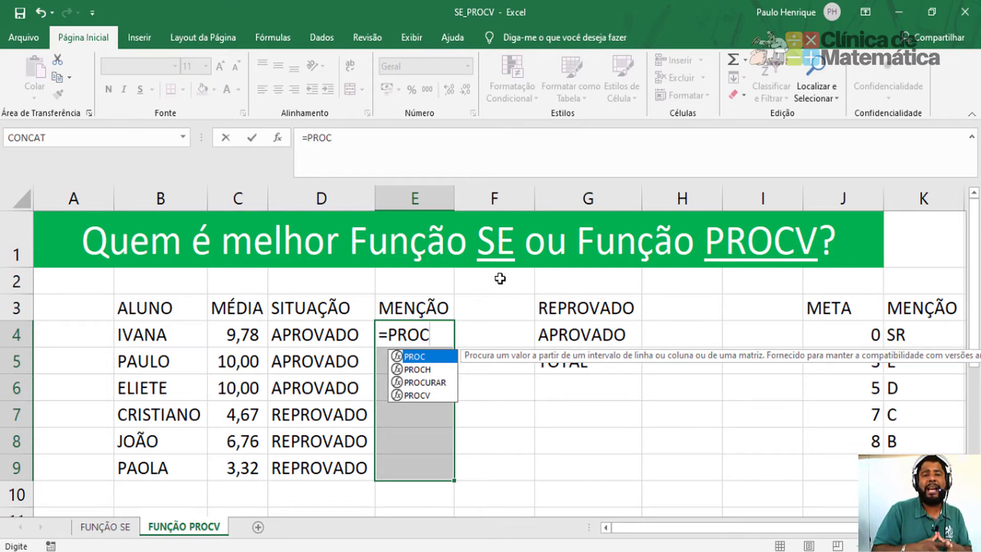
{"action": "type", "text": "V"}
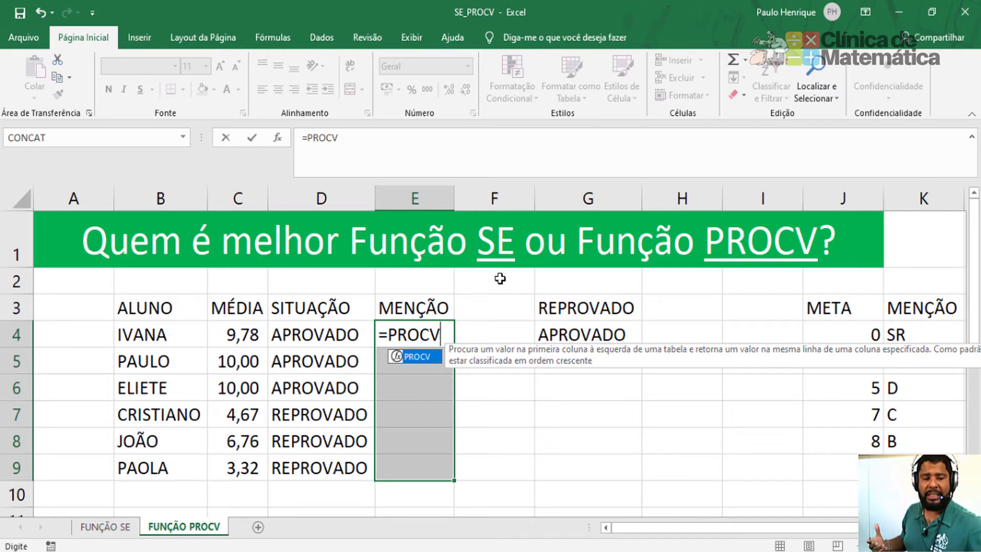
{"action": "key", "text": "ctrl+a"}
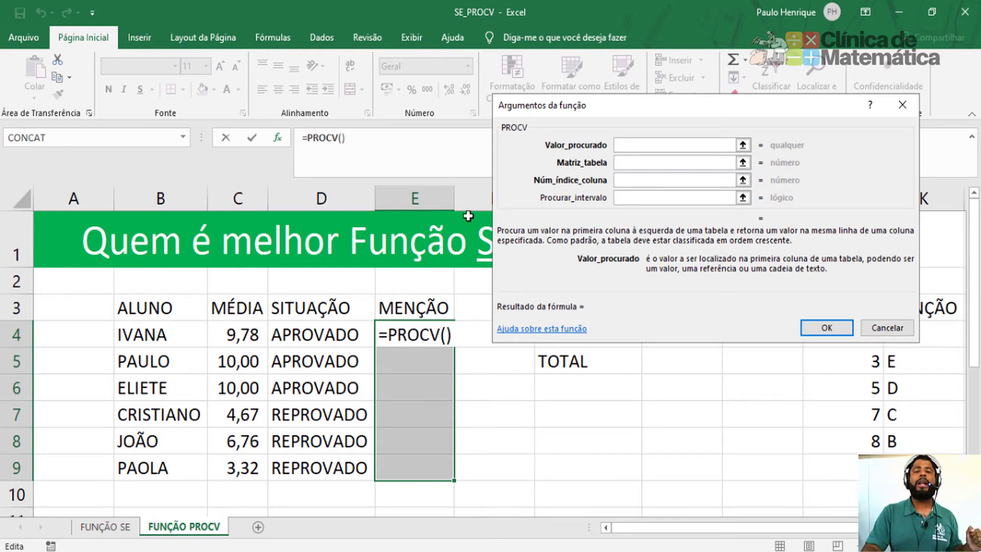
{"action": "left_click", "coordinate": [253, 336]}
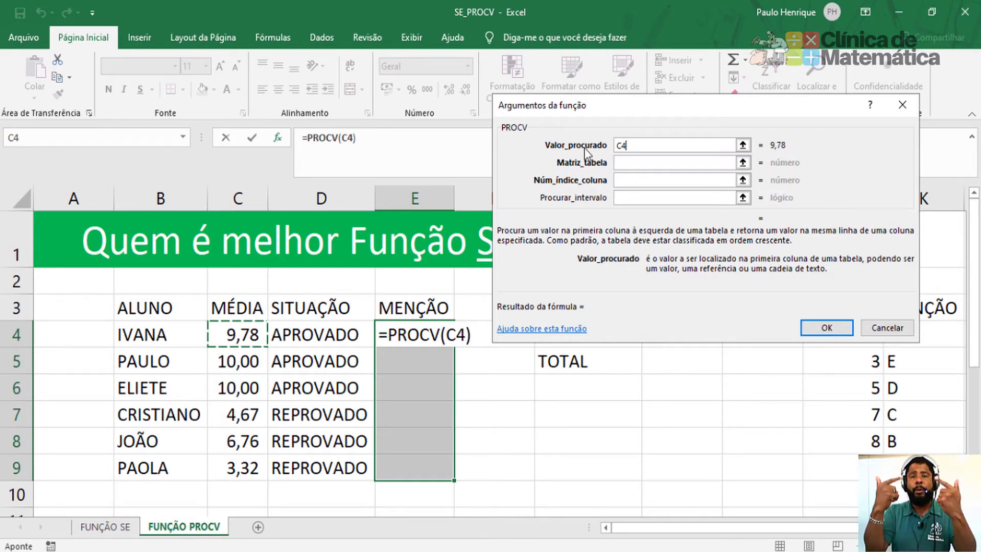
- Set the PROCV table array to the absolute range $J$4:$K$9 and the column index number to 2
{"action": "left_click", "coordinate": [620, 162]}
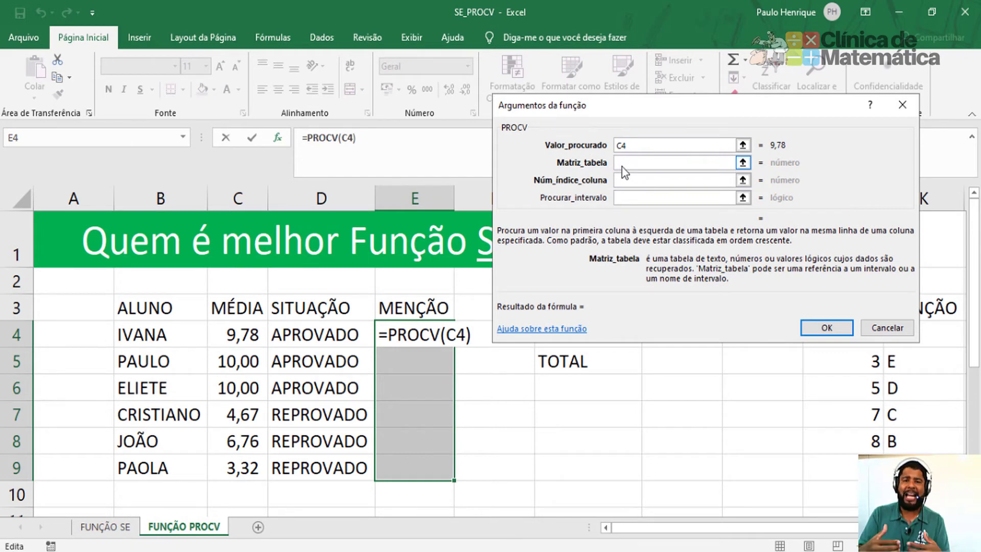
{"action": "left_click_drag", "start_coordinate": [811, 115], "coordinate": [652, 88]}
{"action": "left_click", "coordinate": [841, 333]}
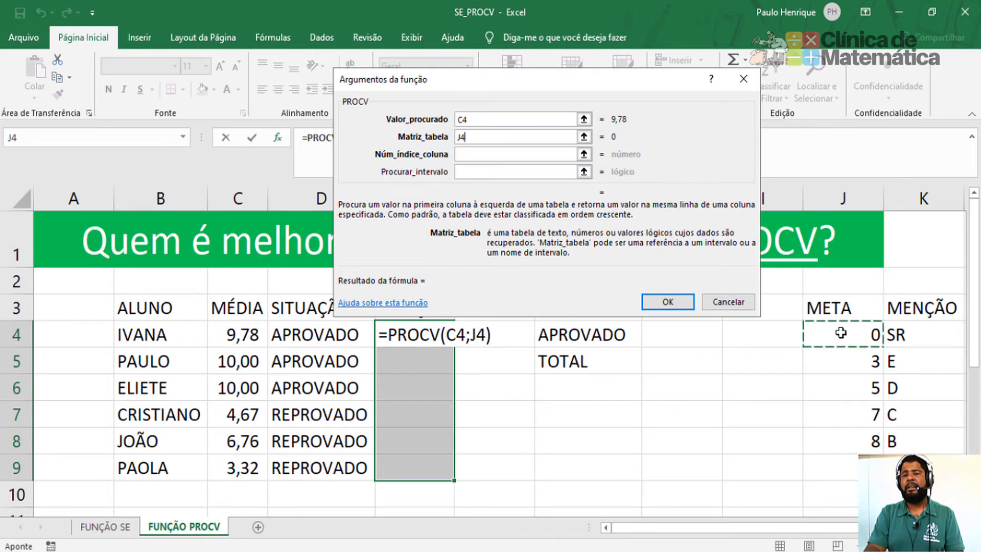
{"action": "left_click_drag", "start_coordinate": [840, 332], "coordinate": [899, 467]}
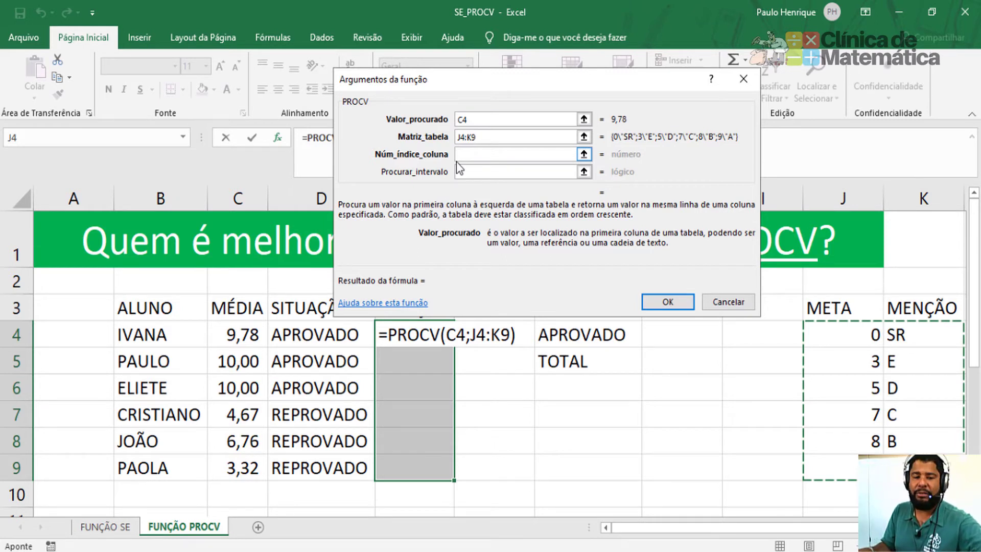
{"action": "key", "text": "F4"}
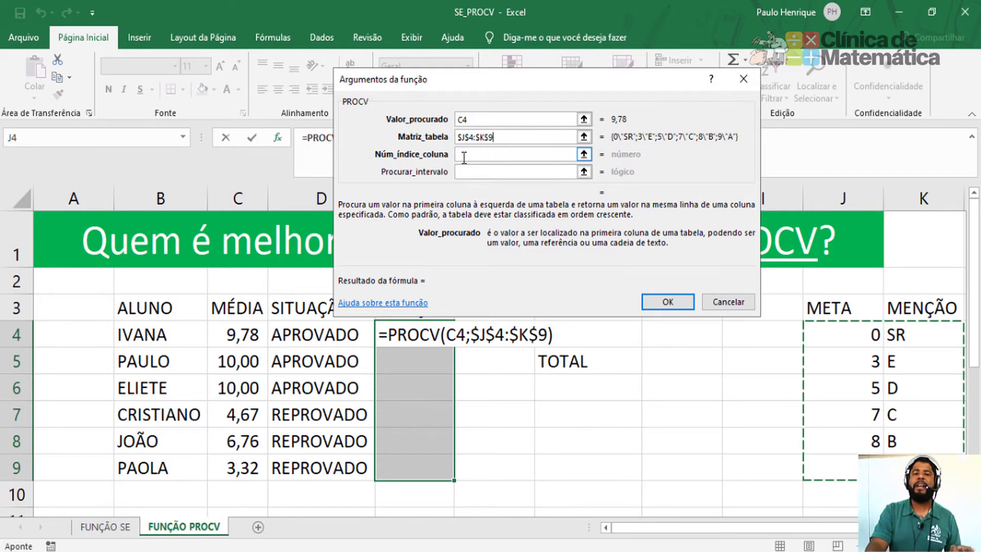
{"action": "left_click", "coordinate": [464, 158]}
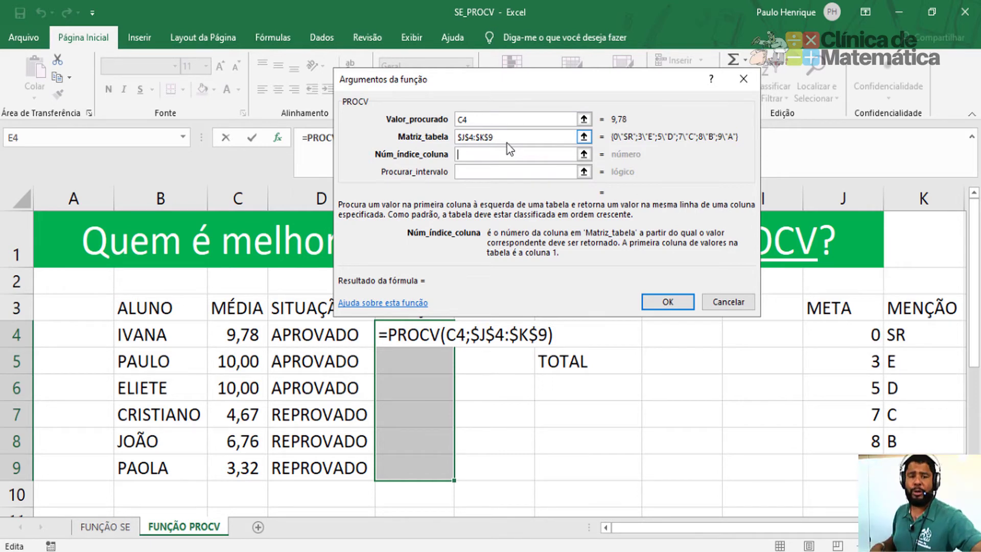
{"action": "type", "text": "2"}
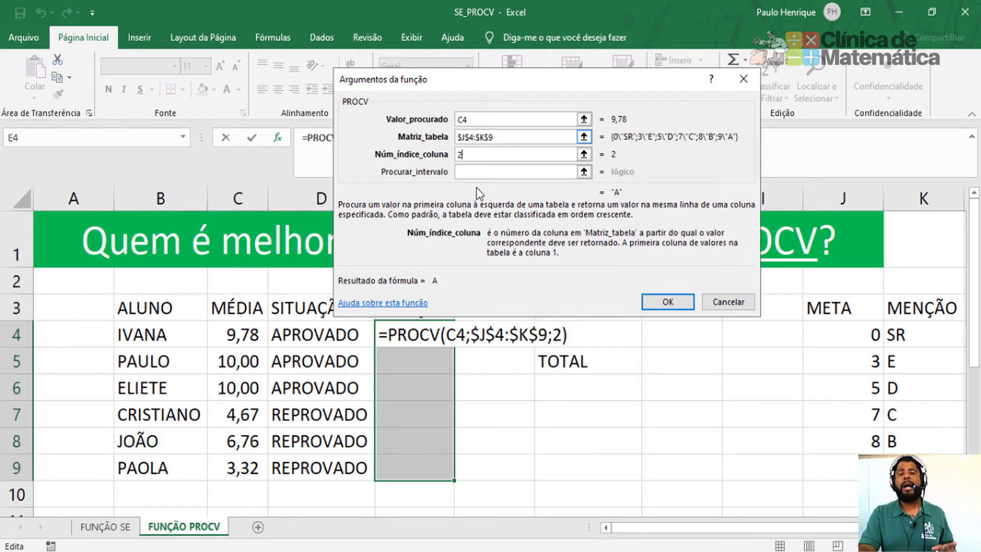
- Try FALSO and its numeric equivalent 0 as the PROCV range lookup argument, clearing each entry
{"action": "left_click", "coordinate": [477, 173]}
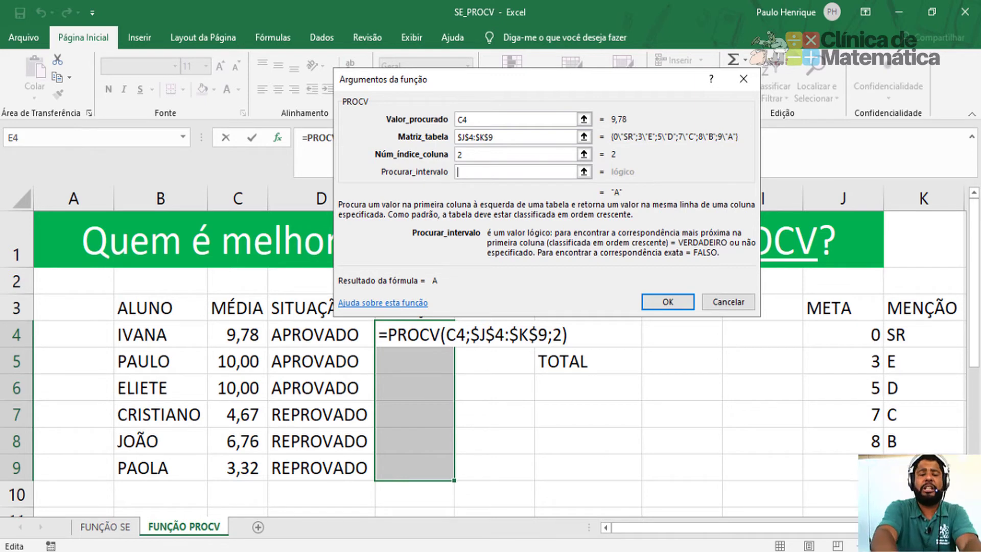
{"action": "type", "text": "FALDO"}
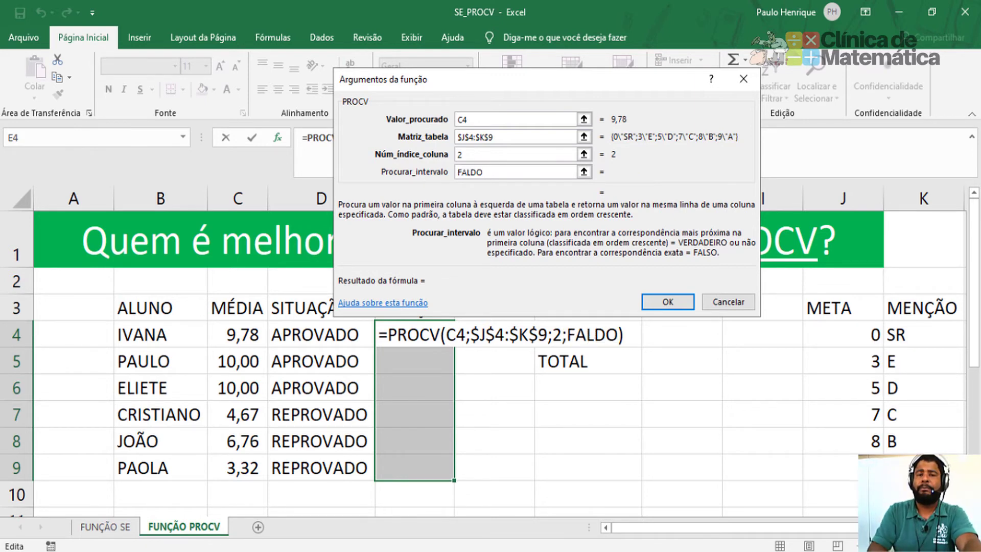
{"action": "key", "text": "BackSpace"}
{"action": "key", "text": "BackSpace"}
{"action": "type", "text": "SO"}
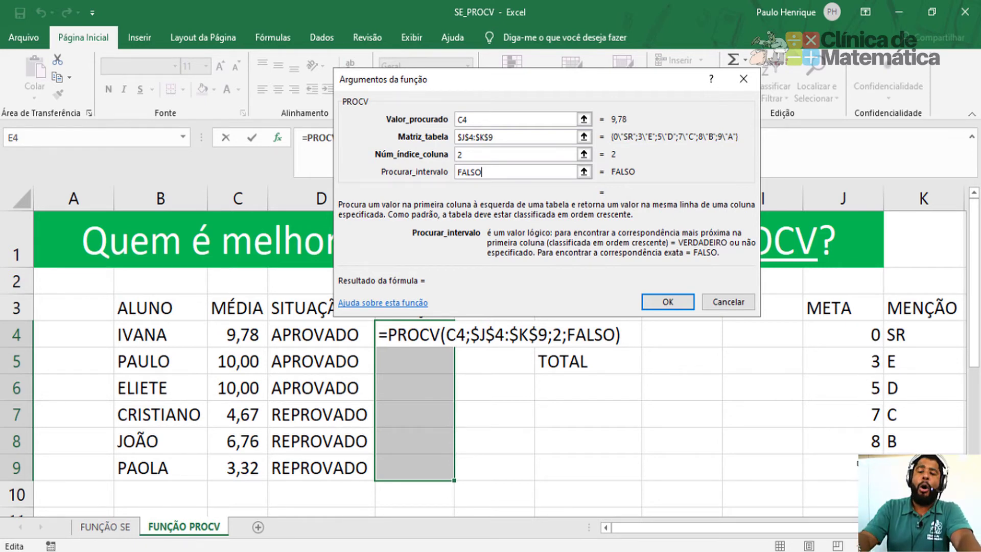
{"action": "key", "text": "BackSpace"}
{"action": "key", "text": "BackSpace"}
{"action": "key", "text": "BackSpace"}
{"action": "key", "text": "BackSpace"}
{"action": "key", "text": "BackSpace"}
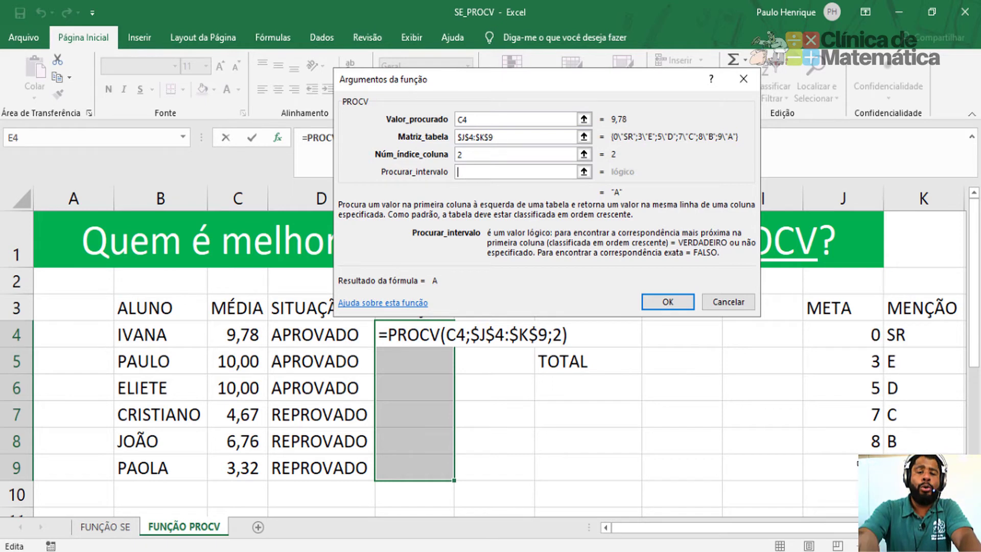
{"action": "type", "text": "0"}
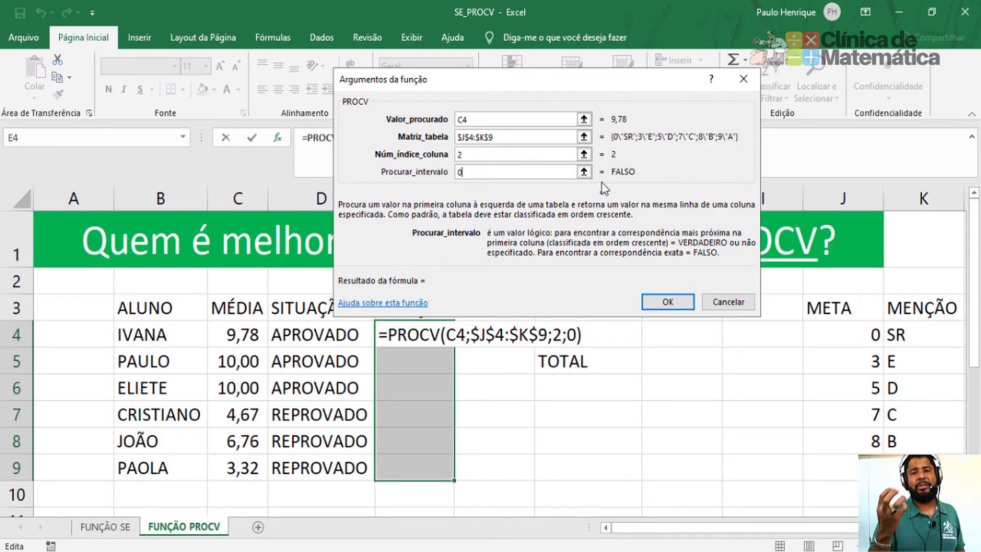
{"action": "key", "text": "BackSpace"}
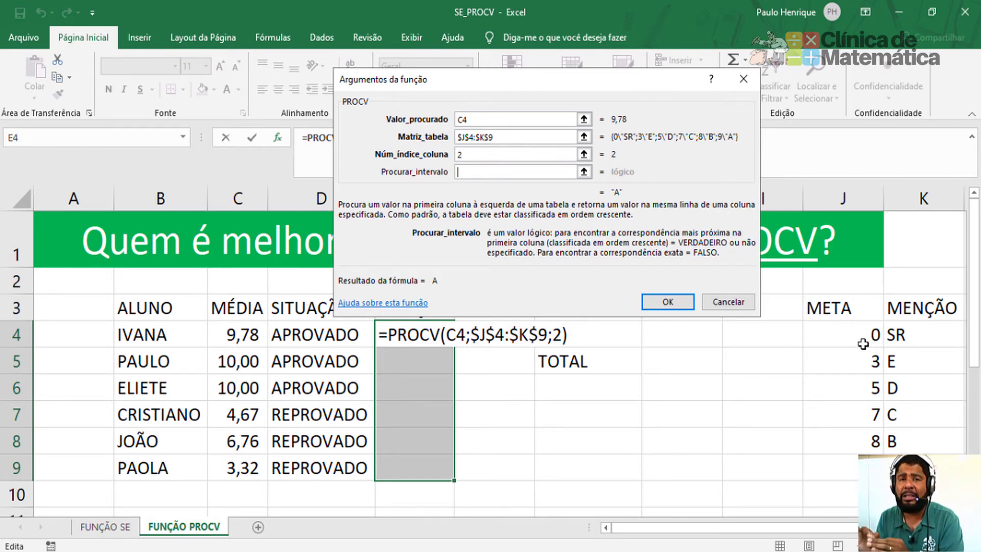
- Try VERDADEIRO as the PROCV range lookup argument and clear it
{"action": "type", "text": "VE"}
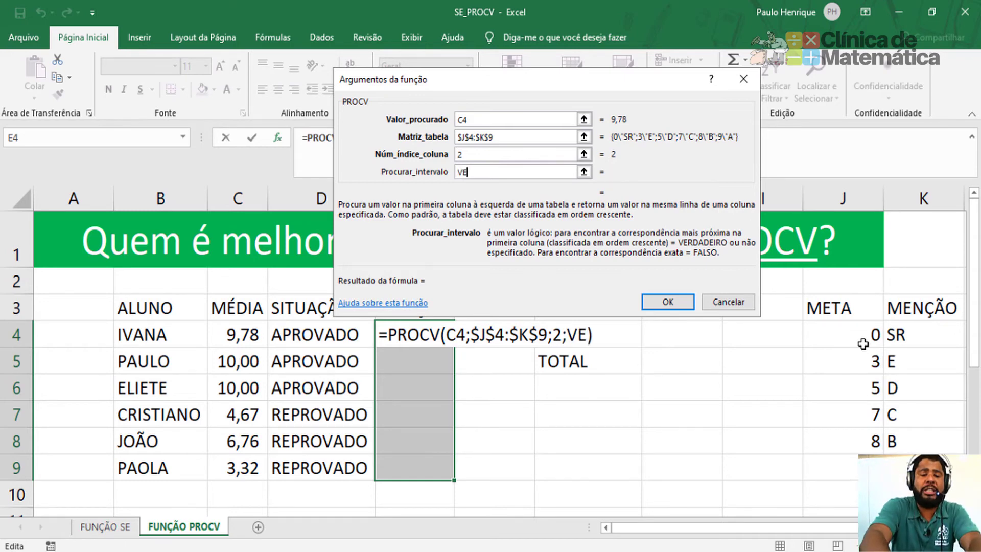
{"action": "type", "text": "RDADEIRO"}
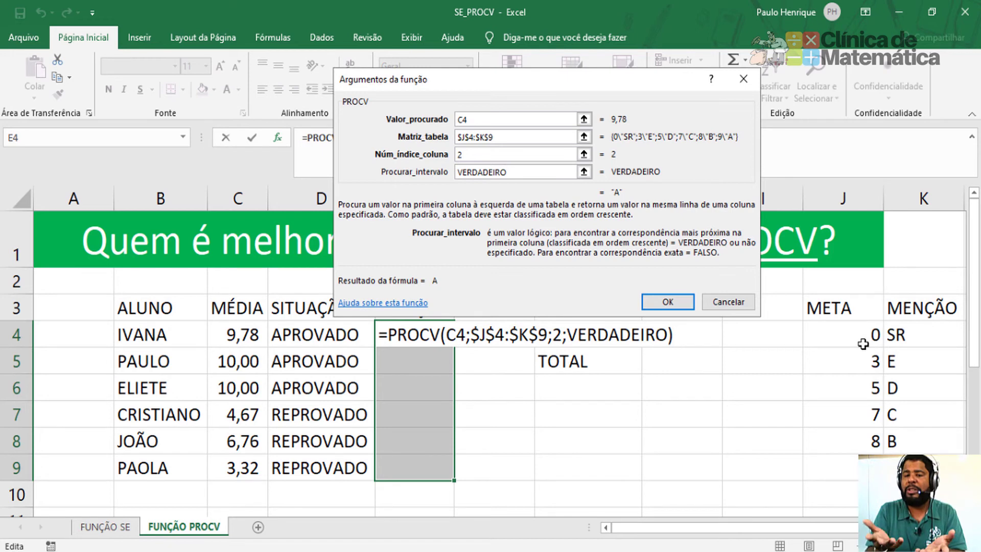
{"action": "key", "text": "BackSpace"}
{"action": "key", "text": "BackSpace"}
{"action": "key", "text": "BackSpace"}
{"action": "key", "text": "BackSpace"}
{"action": "key", "text": "BackSpace"}
{"action": "key", "text": "BackSpace"}
{"action": "key", "text": "BackSpace"}
{"action": "key", "text": "BackSpace"}
{"action": "key", "text": "BackSpace"}
{"action": "key", "text": "BackSpace"}
- Complete the PROCV formula with range lookup 1, fill it into E4:E9, and centre those cells
{"action": "type", "text": "1"}
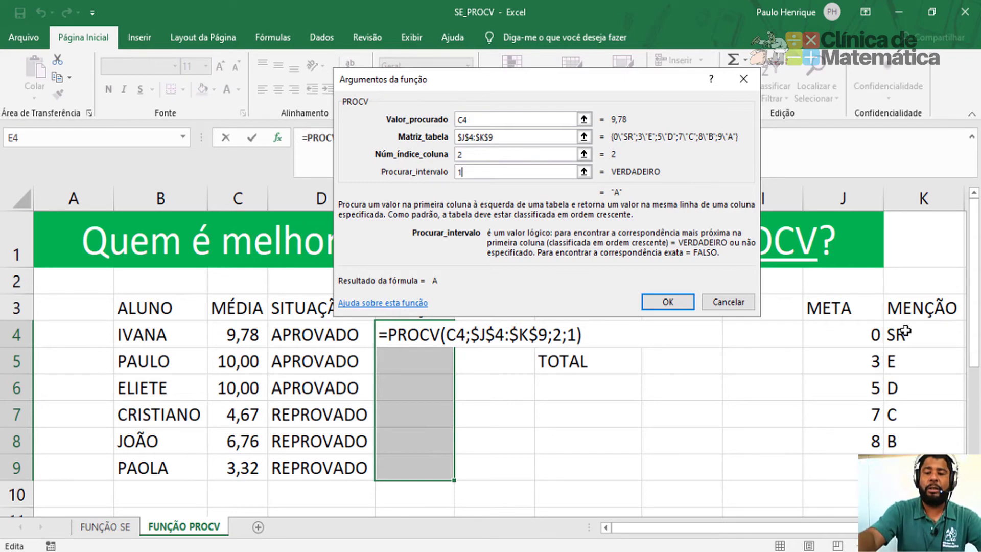
{"action": "key", "text": "Return"}
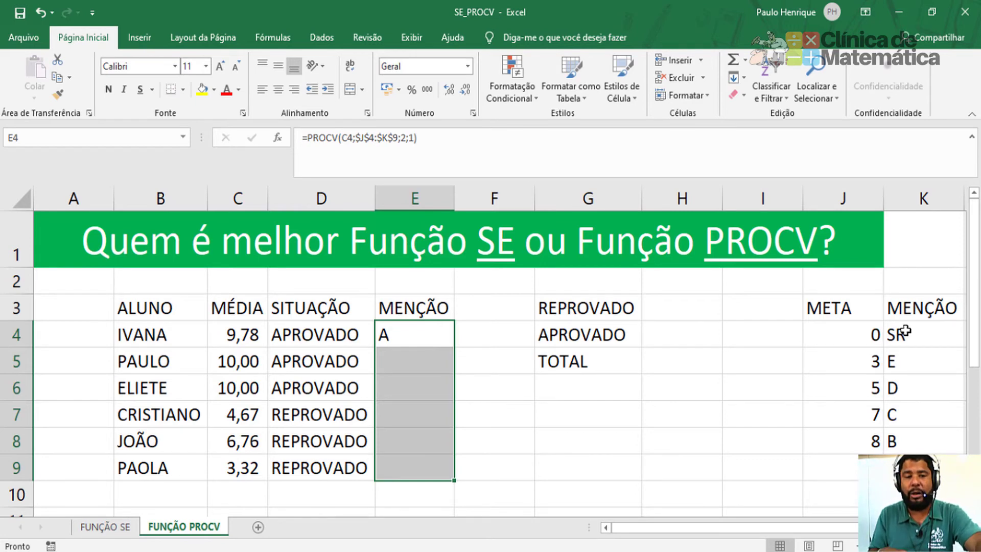
{"action": "key", "text": "F2"}
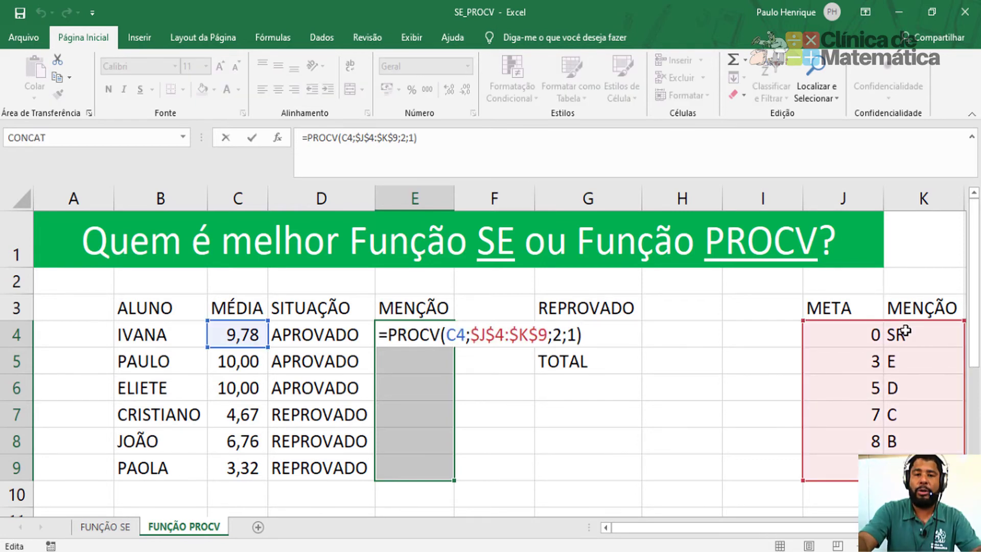
{"action": "key", "text": "ctrl+Return"}
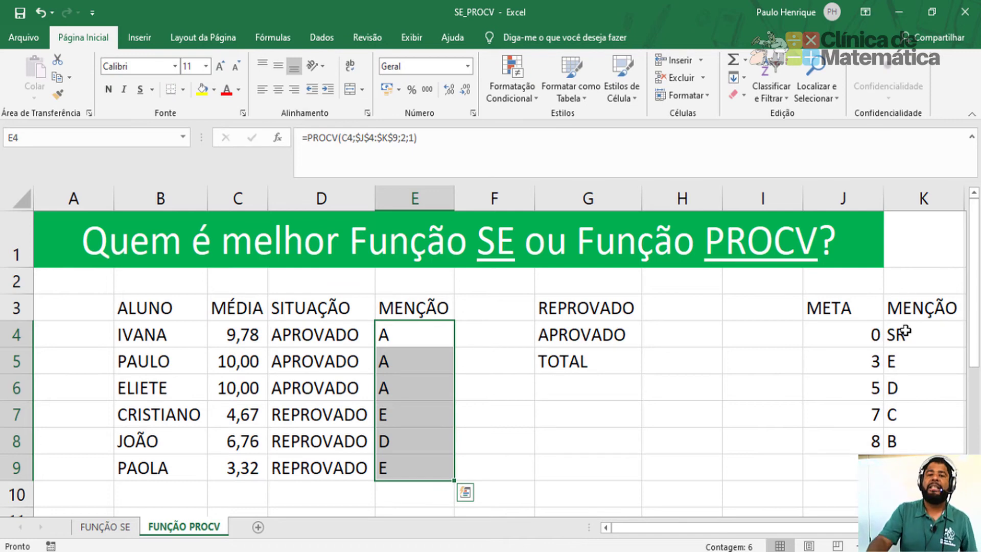
{"action": "left_click", "coordinate": [278, 89]}
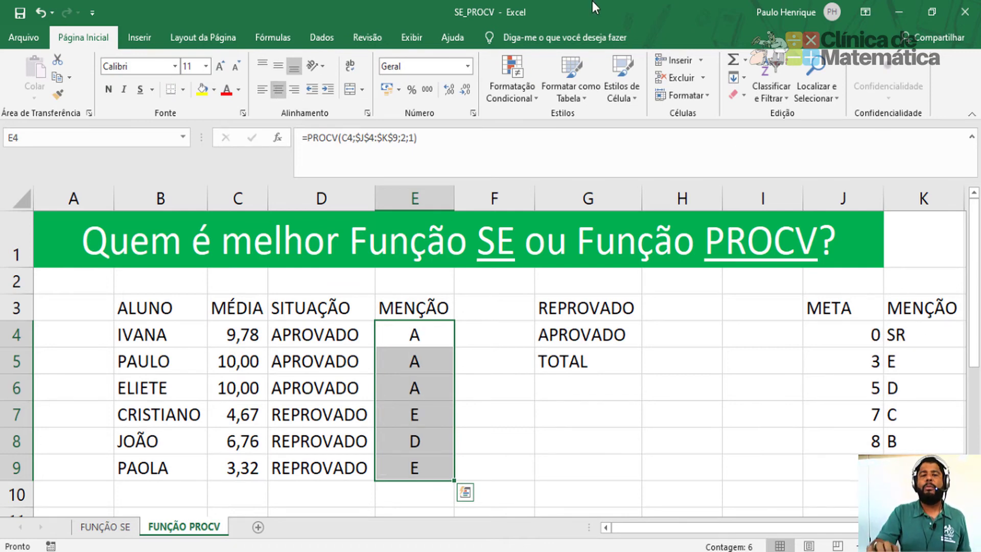